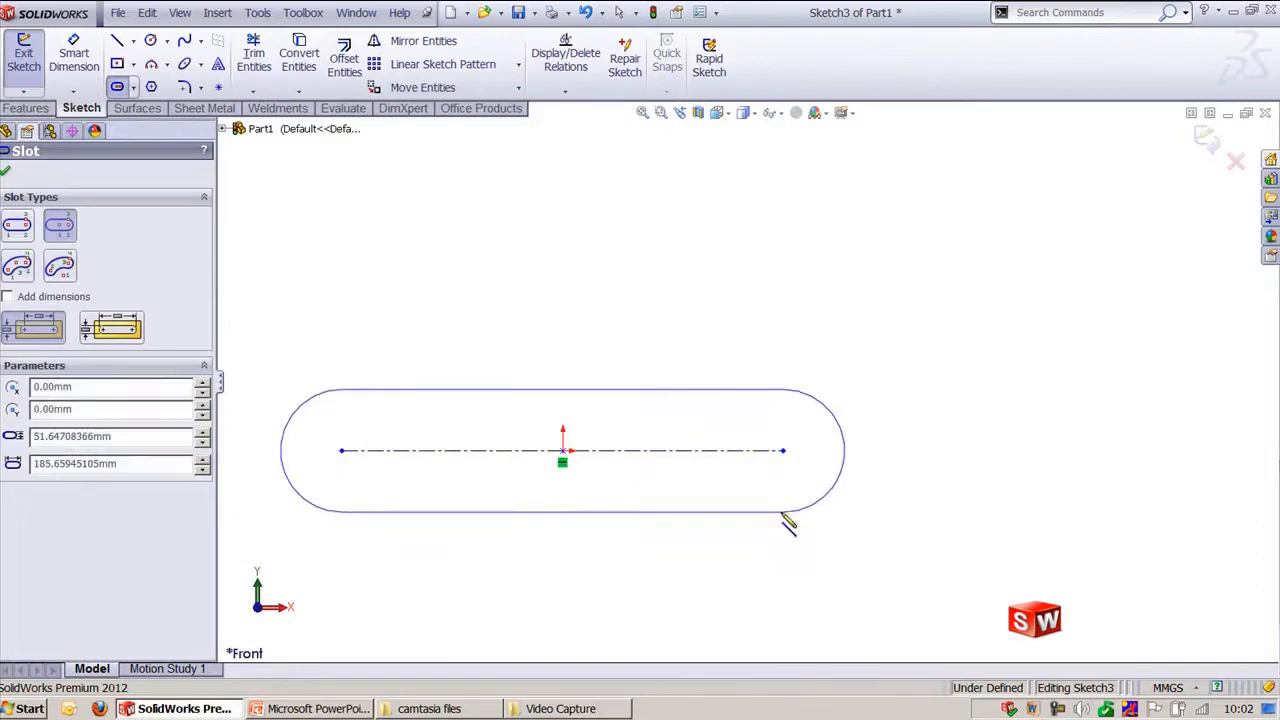
- Finish the slot and draw a smaller circle centred on each of its two end-arc centres
key(Escape)
scroll(740, 340, up, 2)
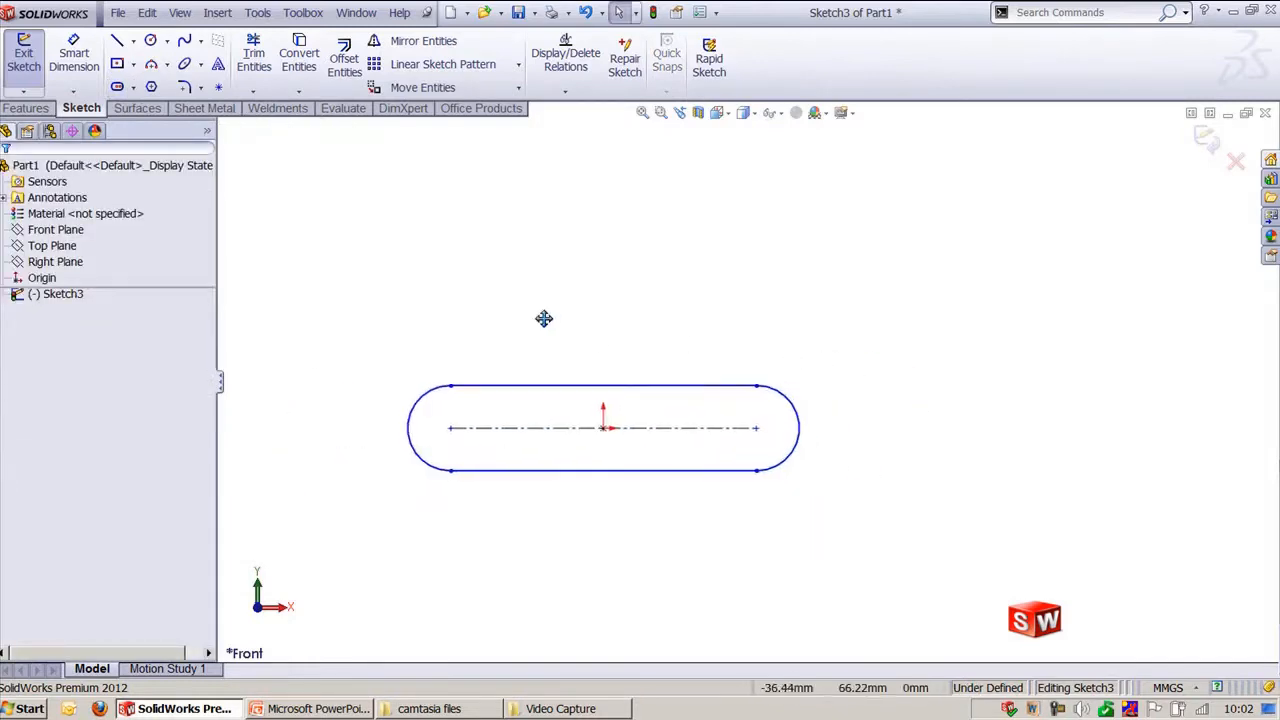
click(150, 40)
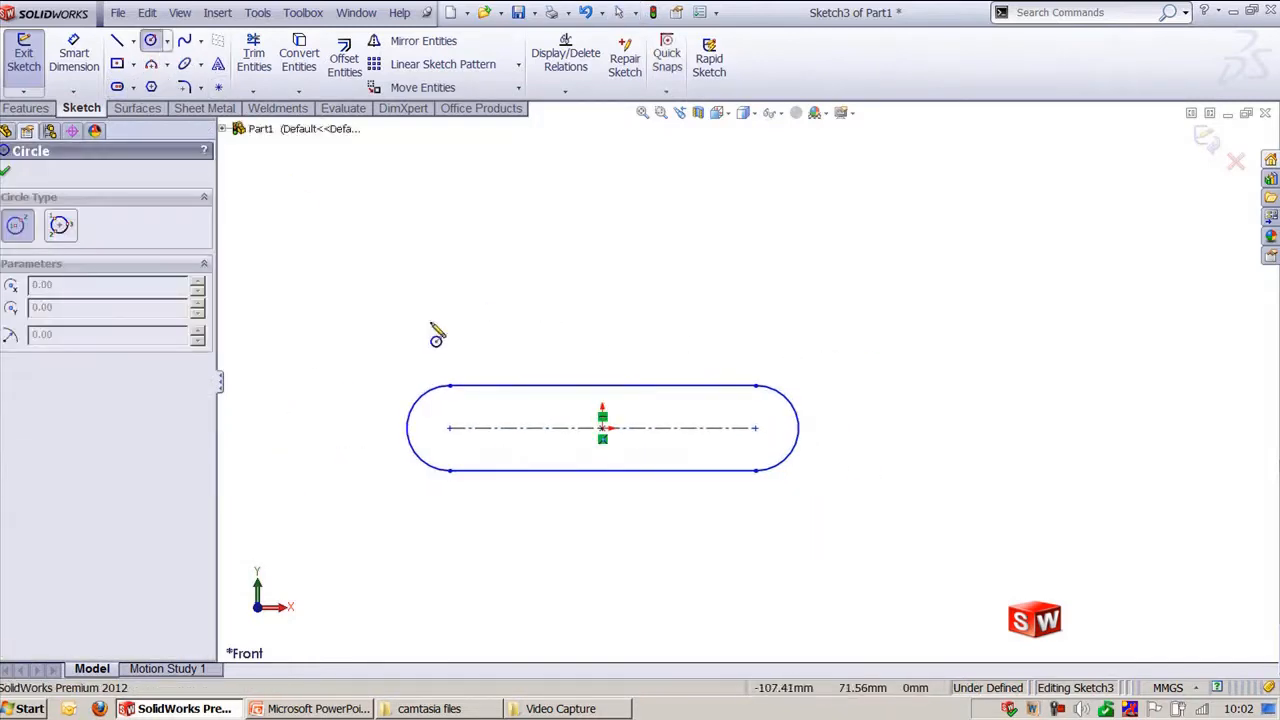
click(449, 428)
click(471, 430)
click(755, 428)
click(770, 443)
key(Escape)
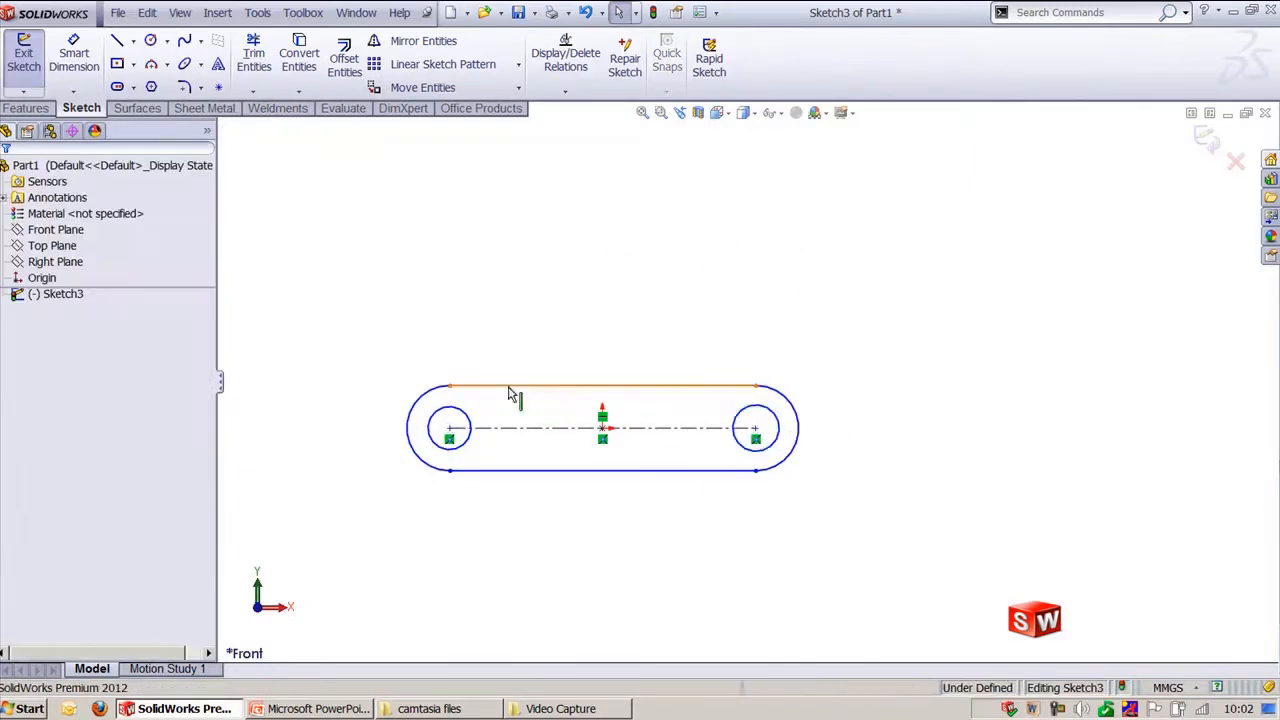
- Add an Equal relation between the two circles at the ends of the slot
click(470, 431)
ctrl+click(740, 452)
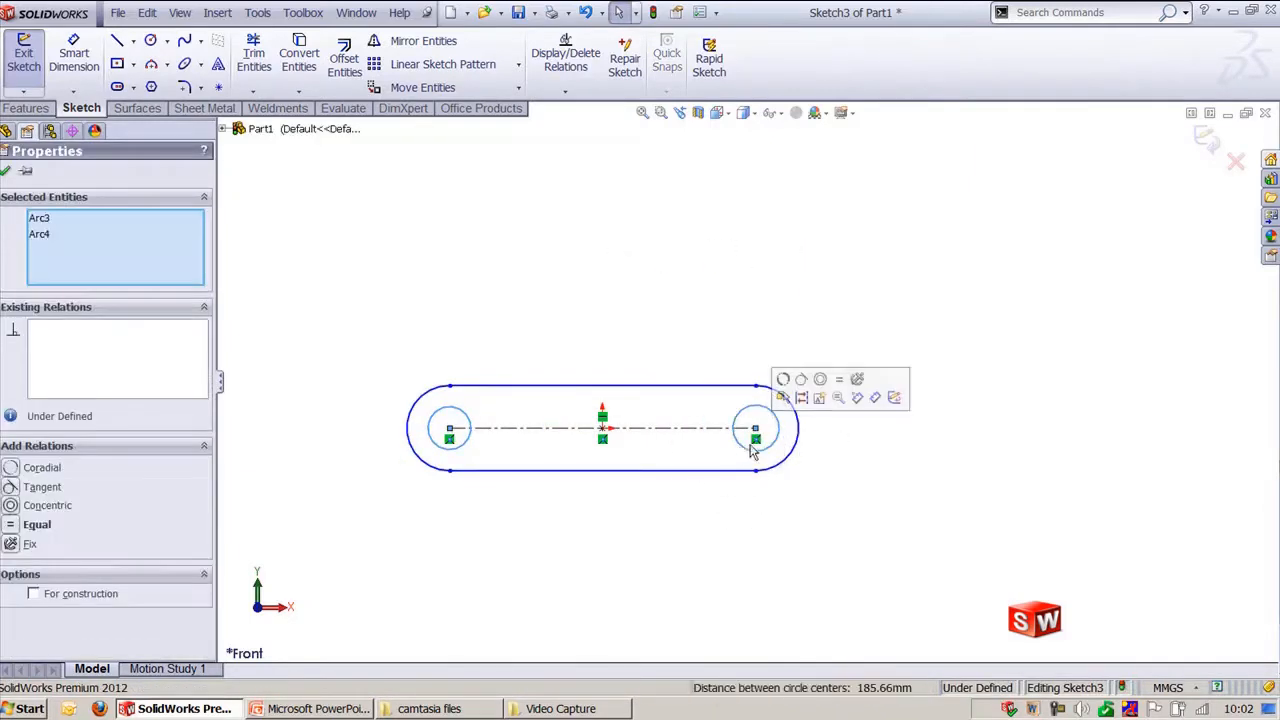
click(852, 383)
click(766, 294)
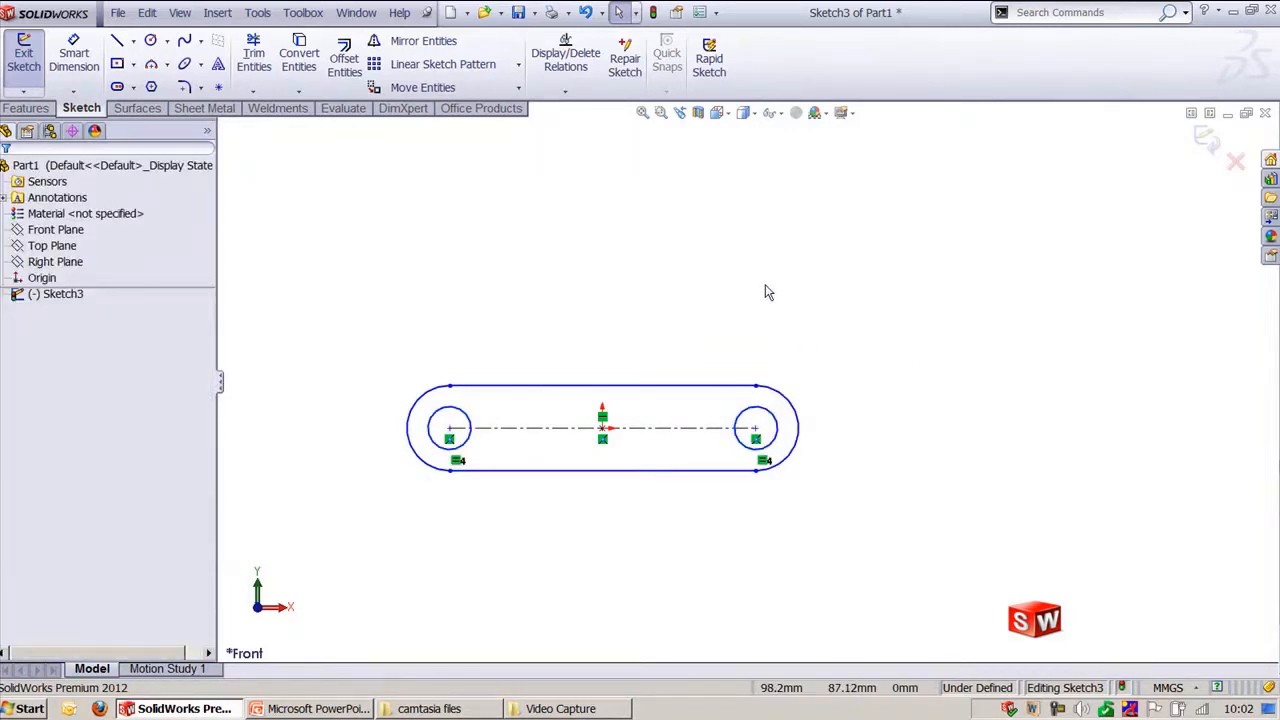
- Clear the sketch selection and display the Blocks toolbar floating above the slot
mouse_move(357, 323)
mouse_down()
mouse_move(510, 455)
mouse_move(837, 506)
mouse_up()
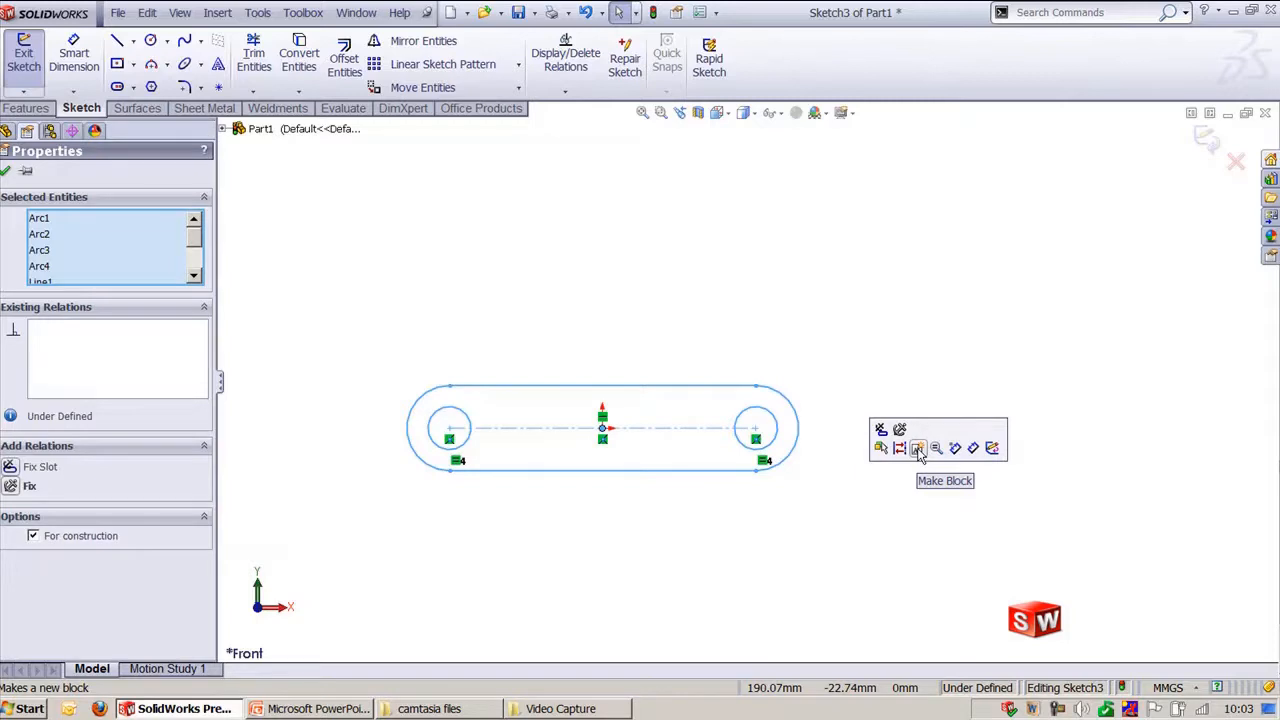
click(977, 207)
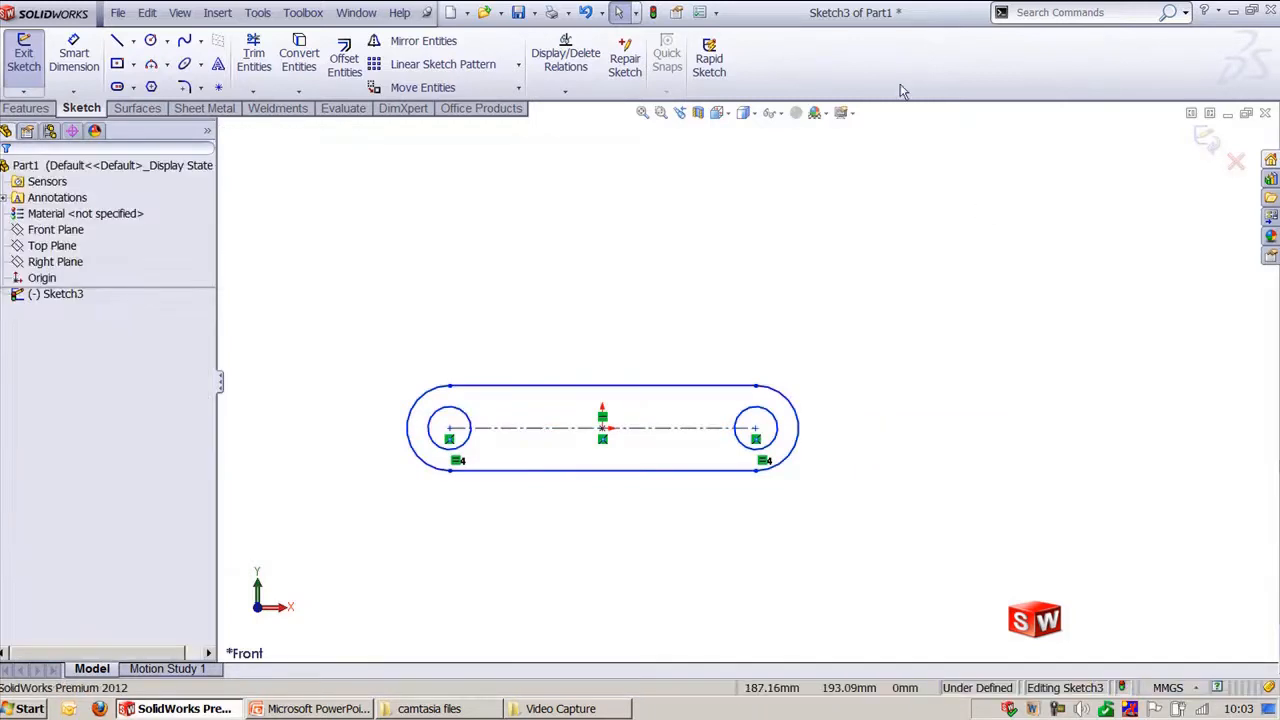
right_click(900, 90)
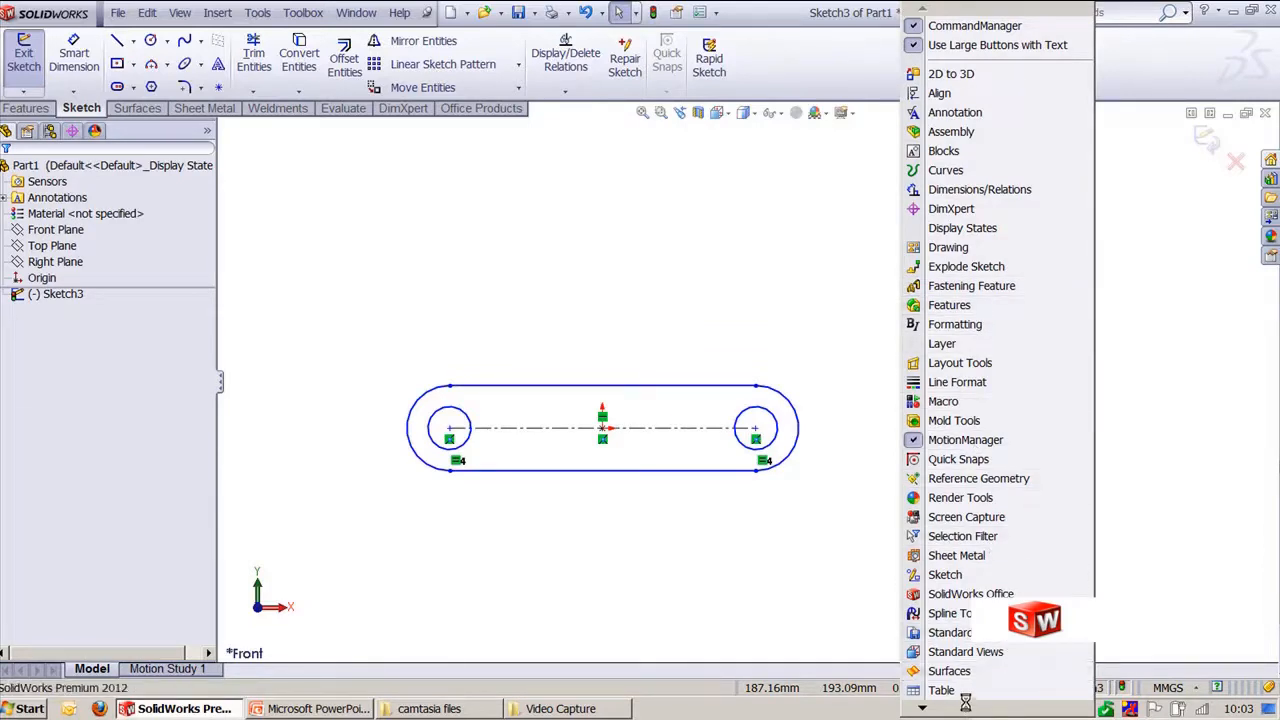
click(944, 151)
drag(481, 138, 623, 169)
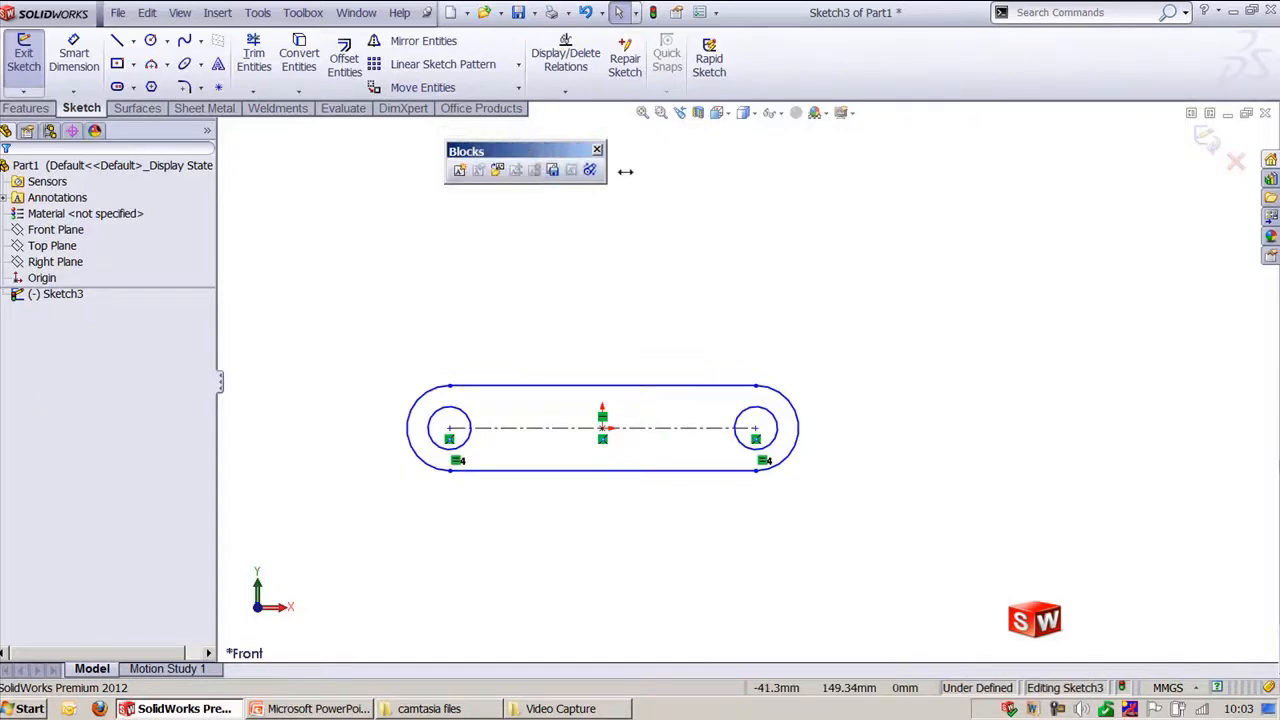
- Make a block from the slot and both circles, with its insertion point at the left circle's centre
click(466, 174)
mouse_move(305, 280)
mouse_down()
mouse_move(563, 429)
mouse_move(897, 538)
mouse_up()
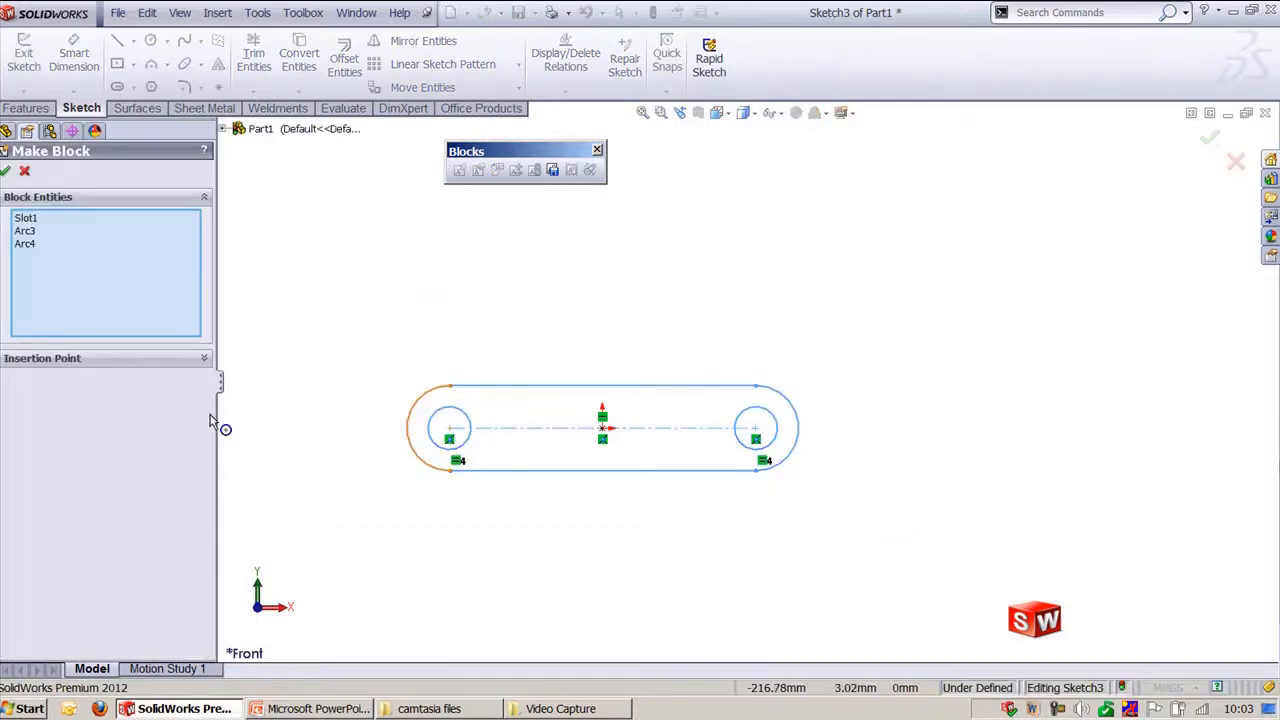
click(85, 359)
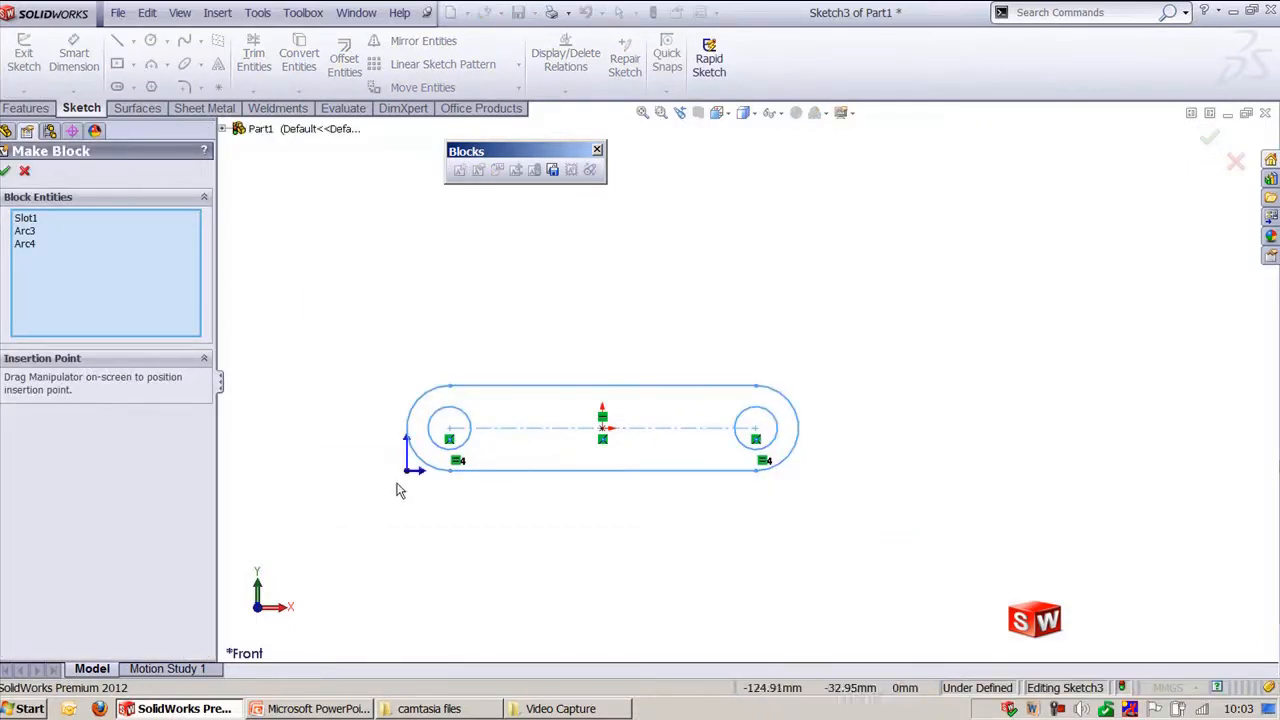
drag(408, 471, 480, 443)
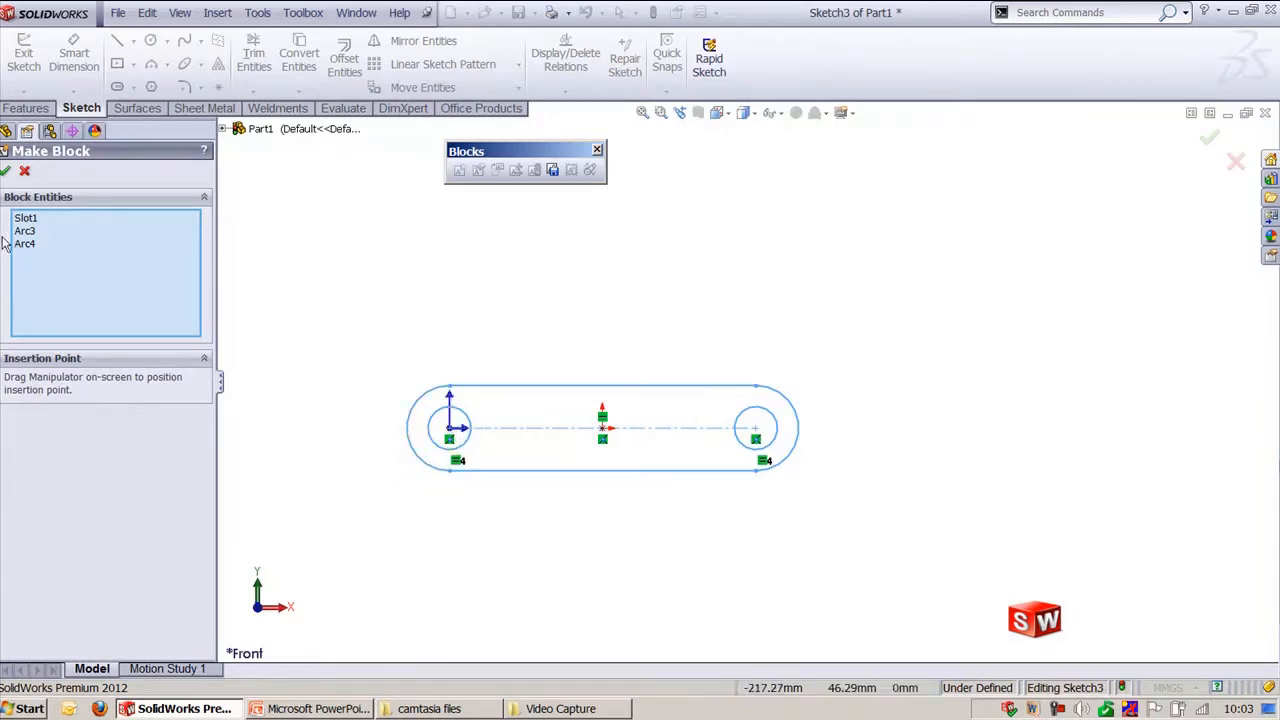
click(5, 170)
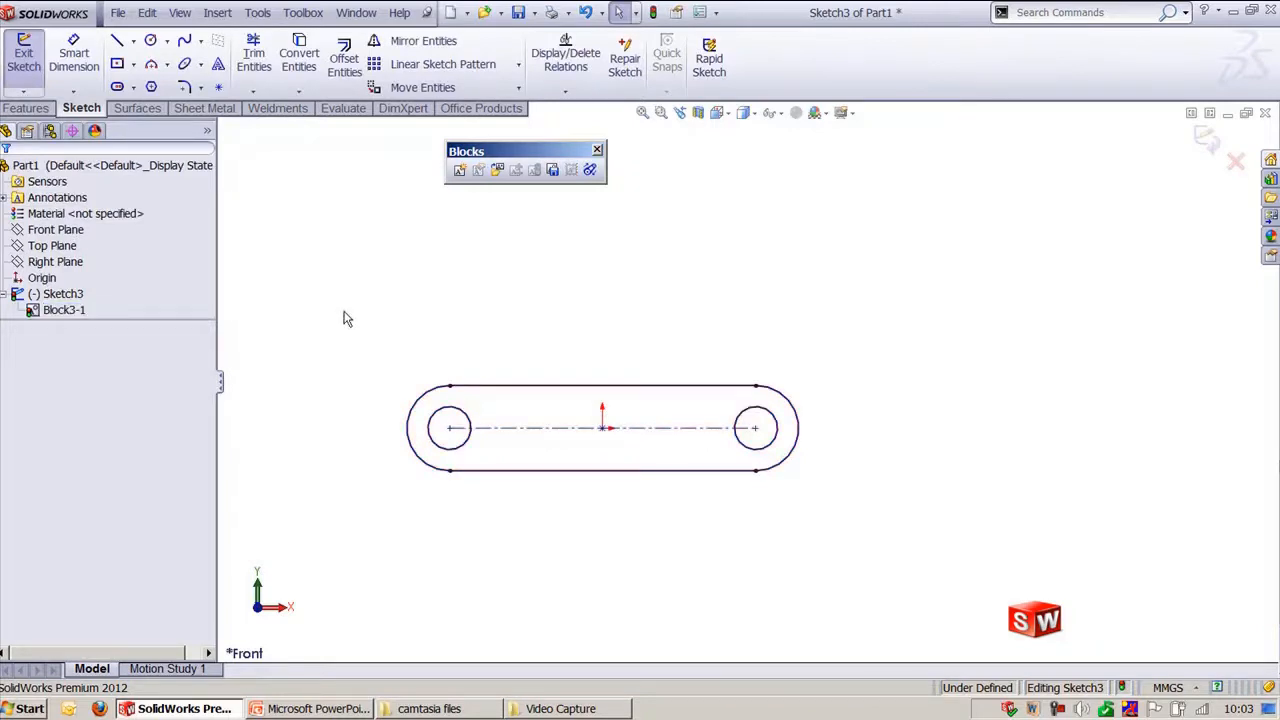
- Insert a second instance of the slot block rotated 40 degrees, with its insertion point on the right circle's centre
click(497, 170)
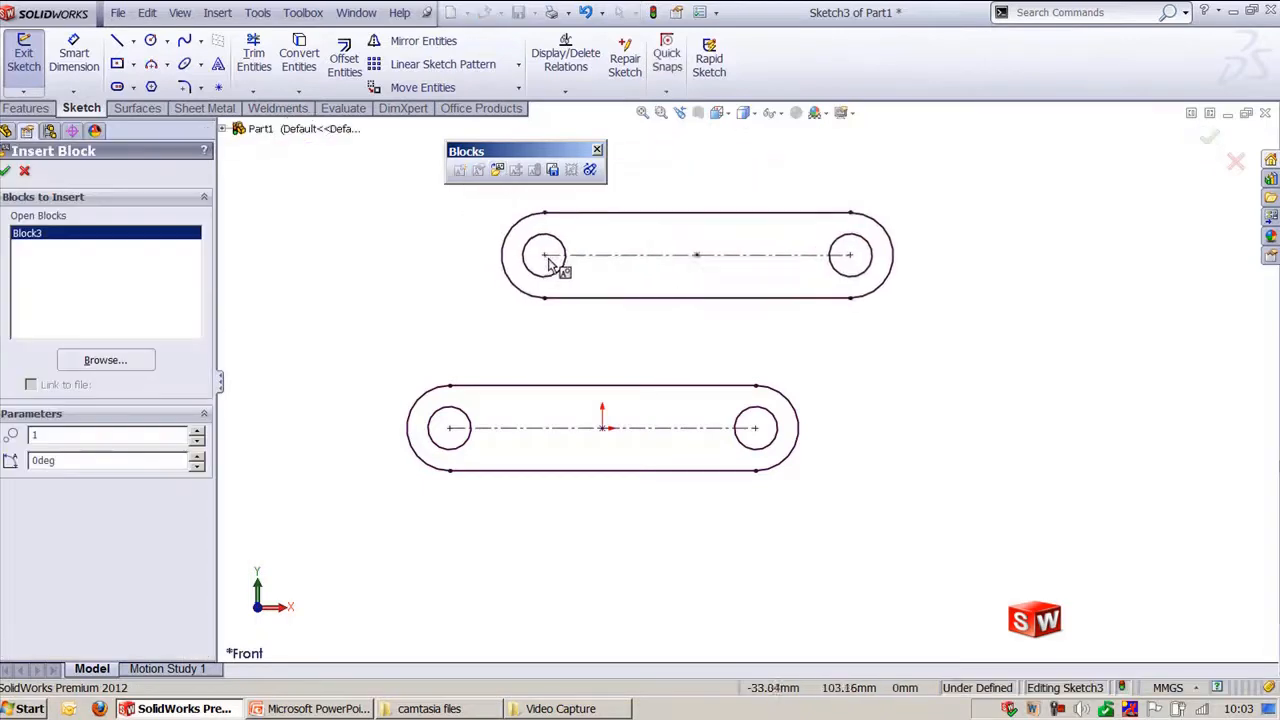
click(197, 456)
click(197, 456)
click(196, 456)
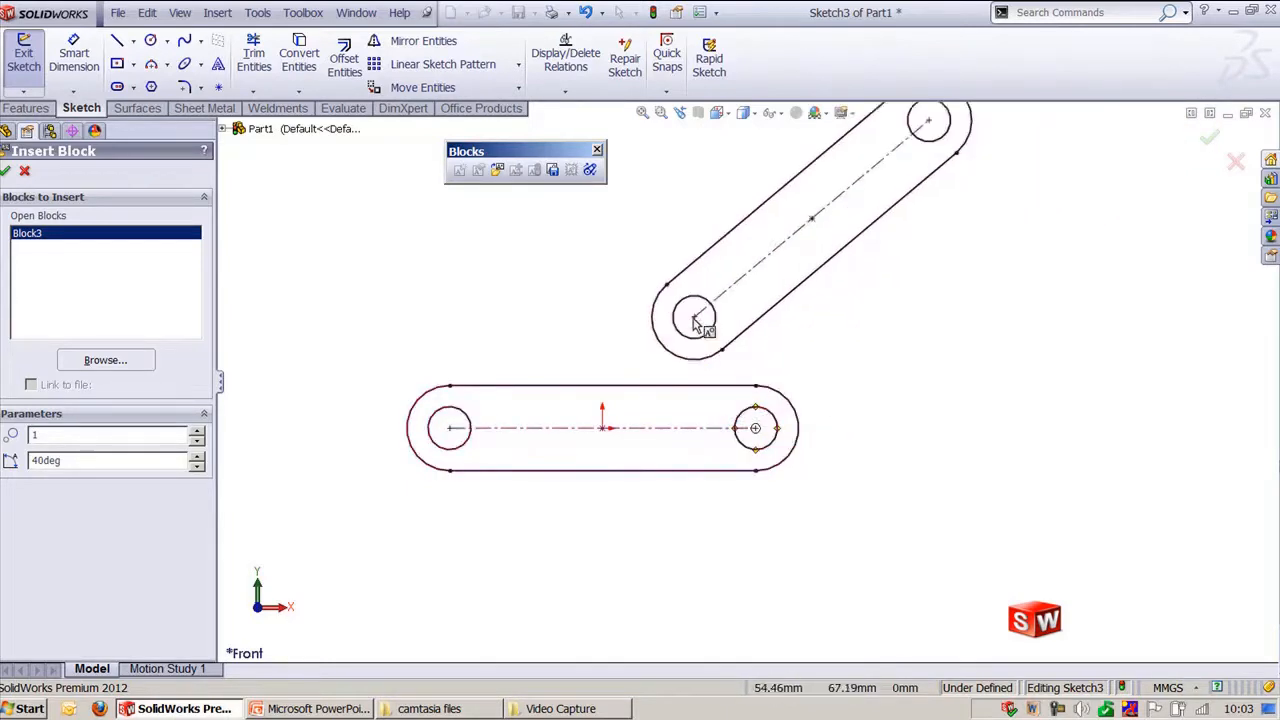
click(755, 428)
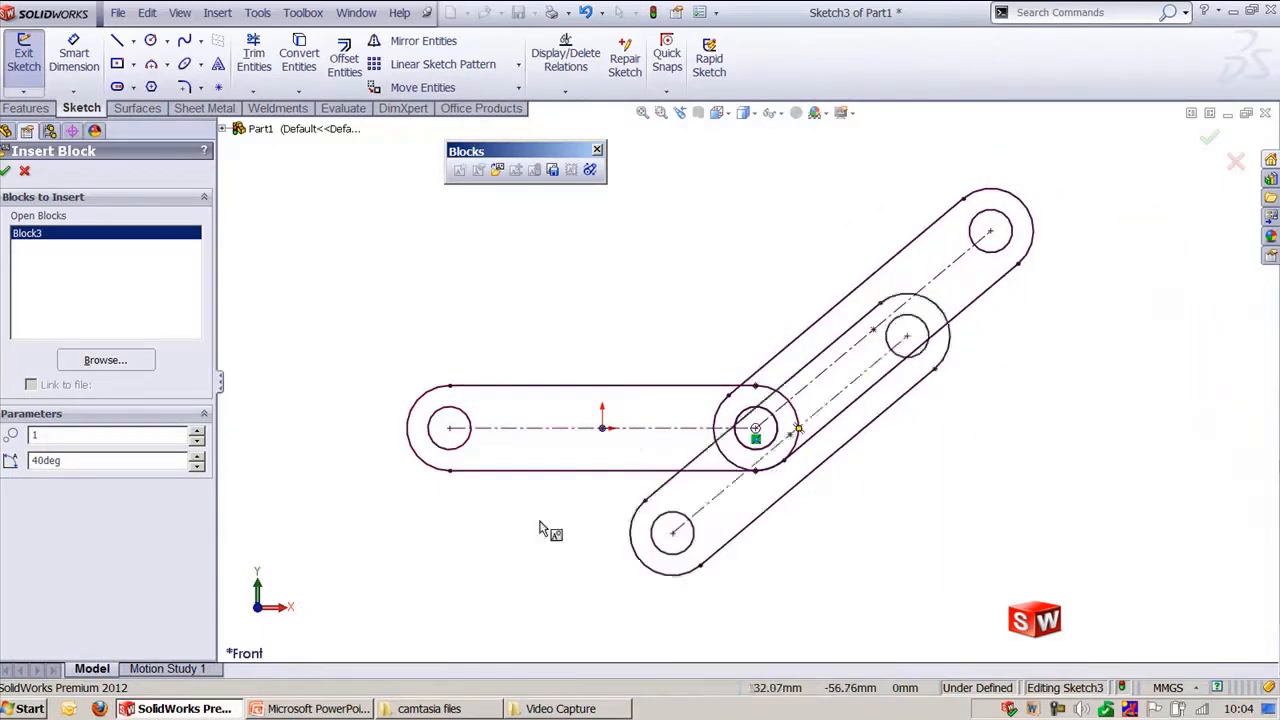
click(132, 366)
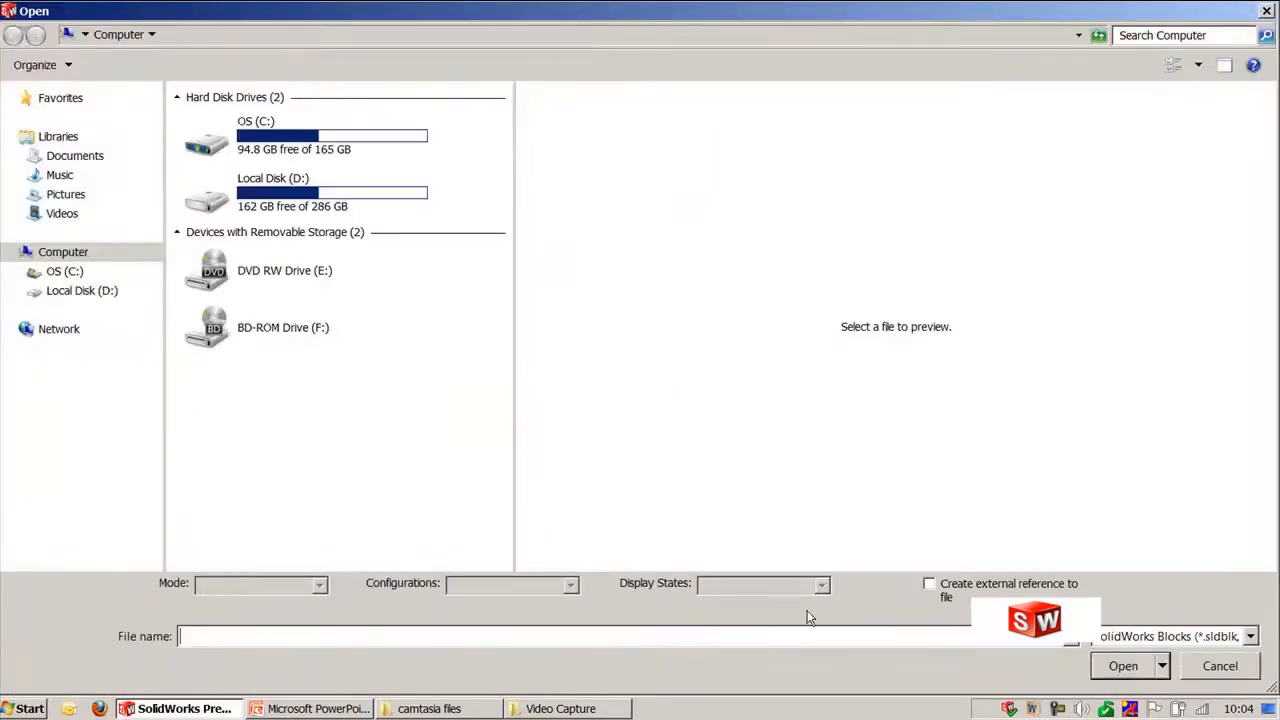
click(1203, 638)
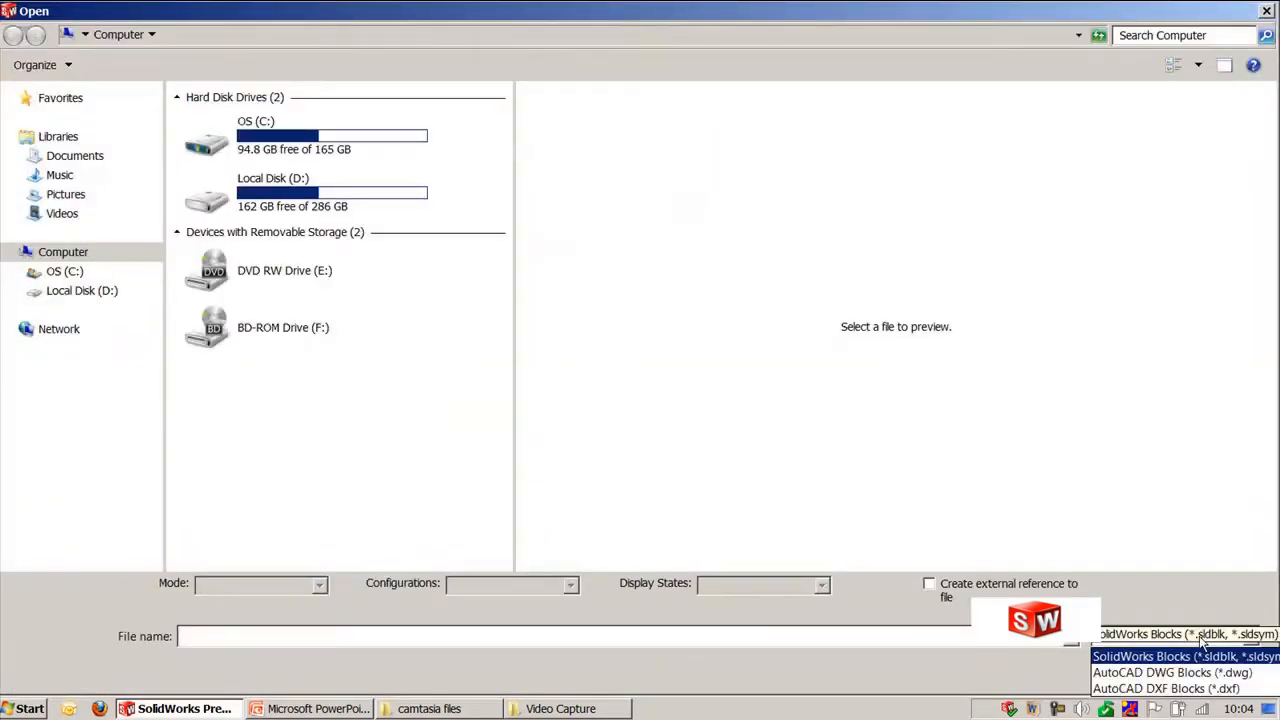
click(1217, 690)
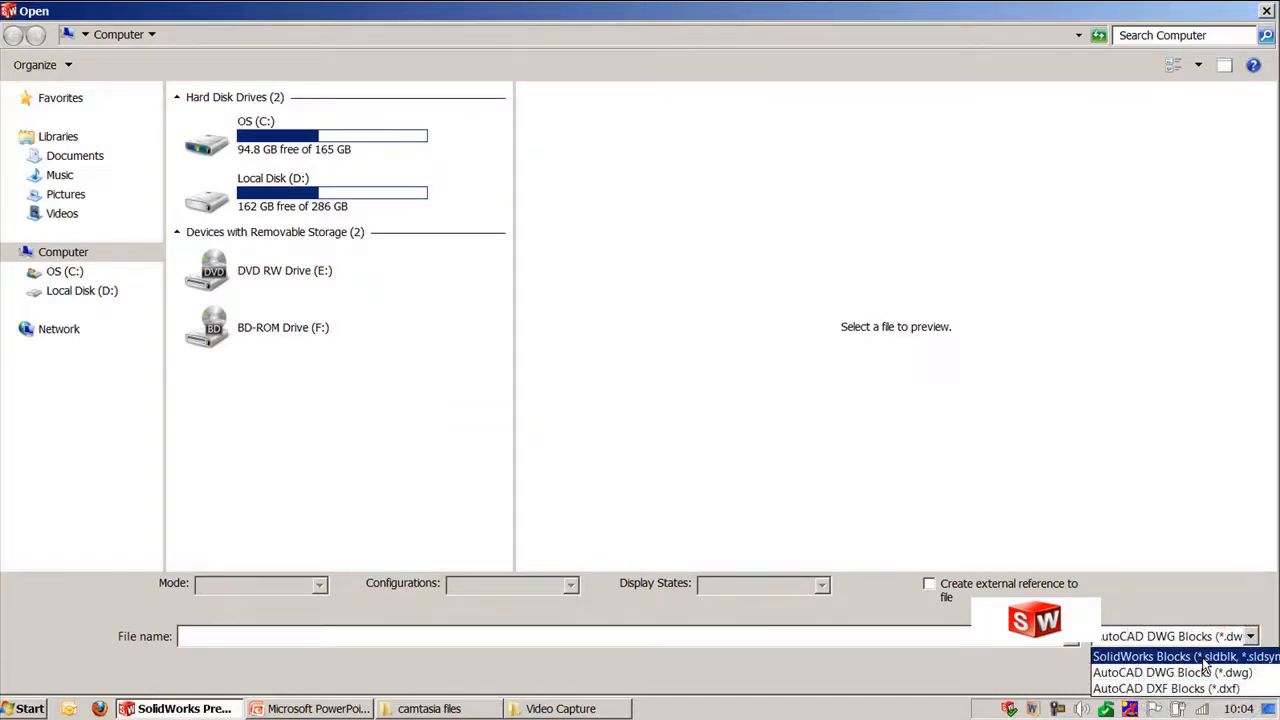
click(1203, 658)
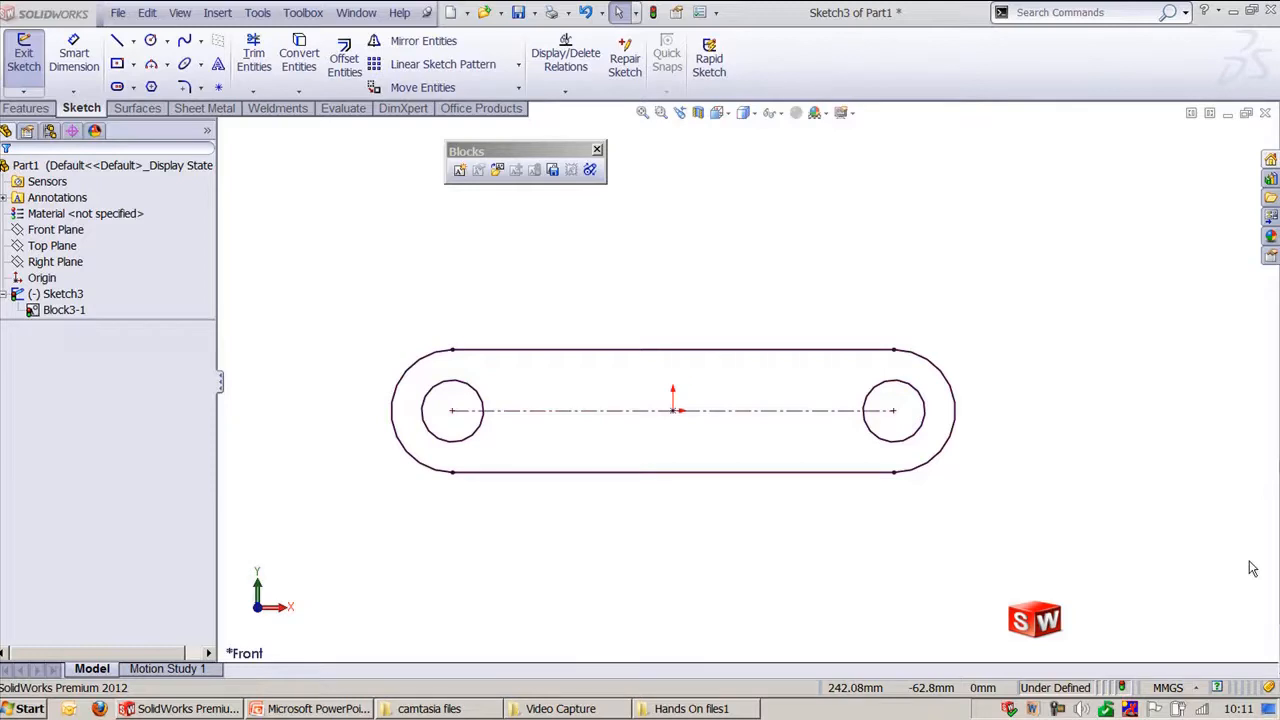
- Start inserting a block from an external file and set the file type to AutoCAD DWG Blocks (*.dwg)
click(497, 178)
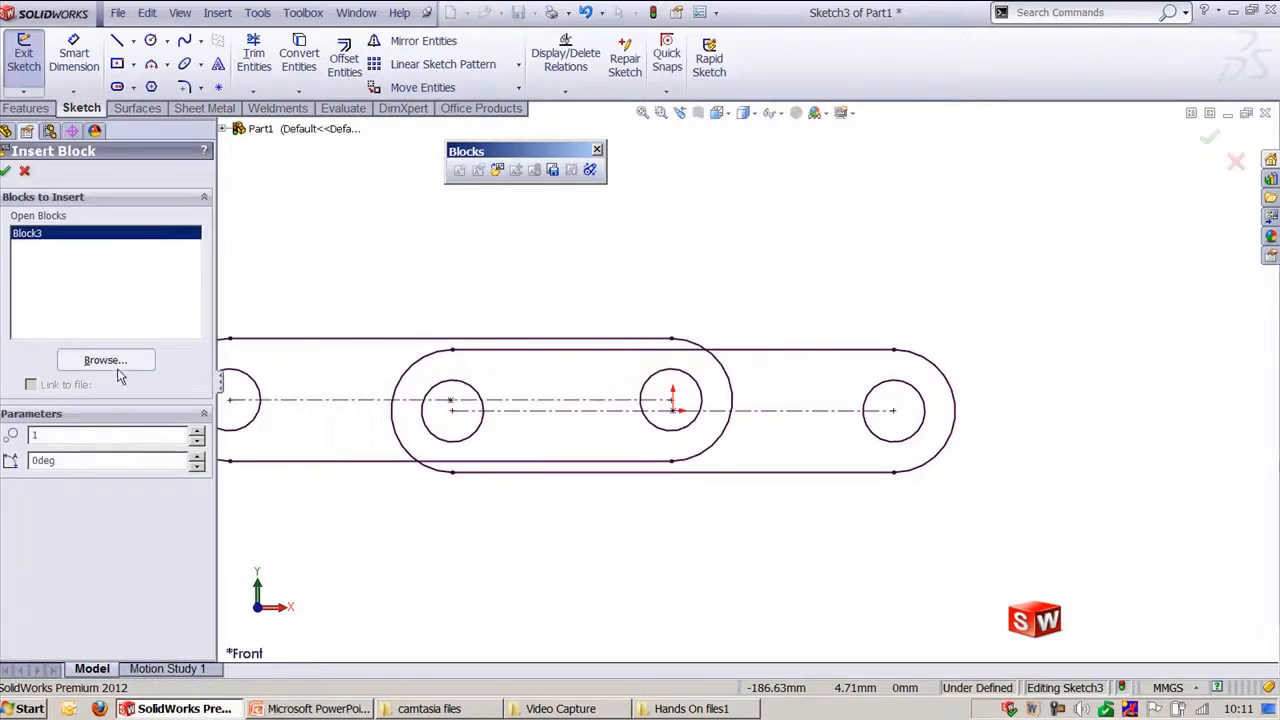
click(117, 365)
click(1158, 636)
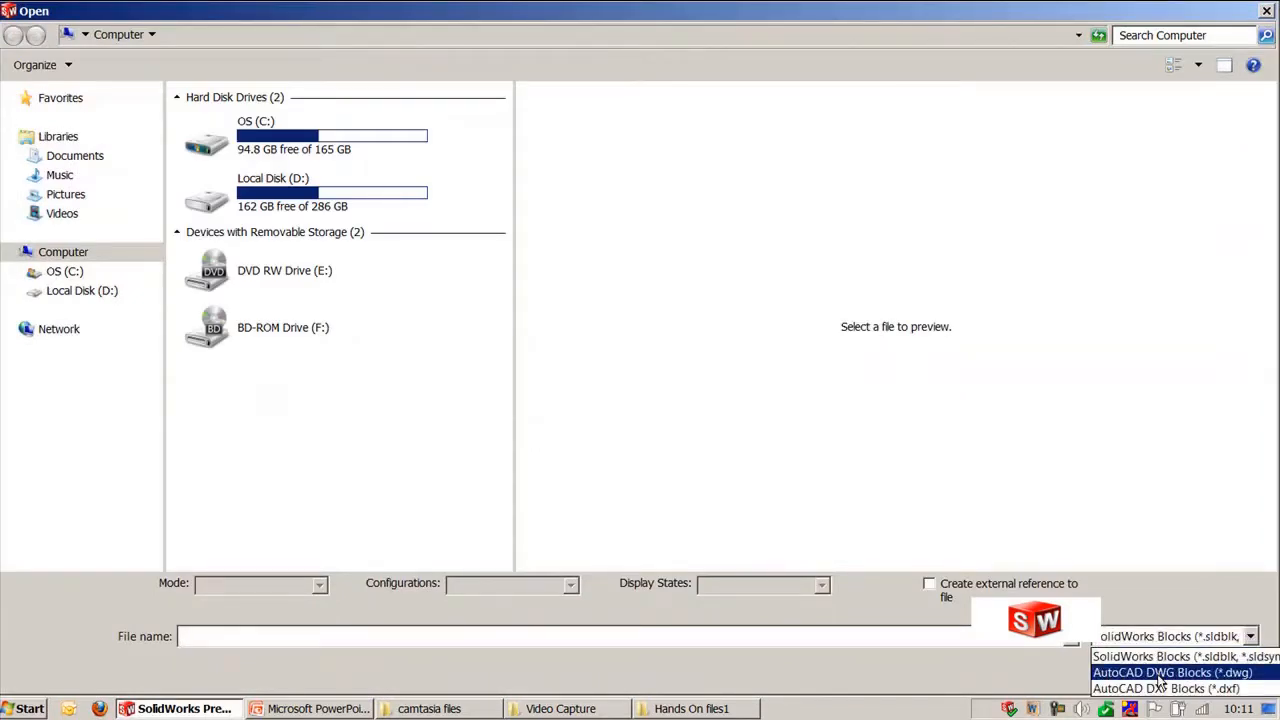
click(1159, 673)
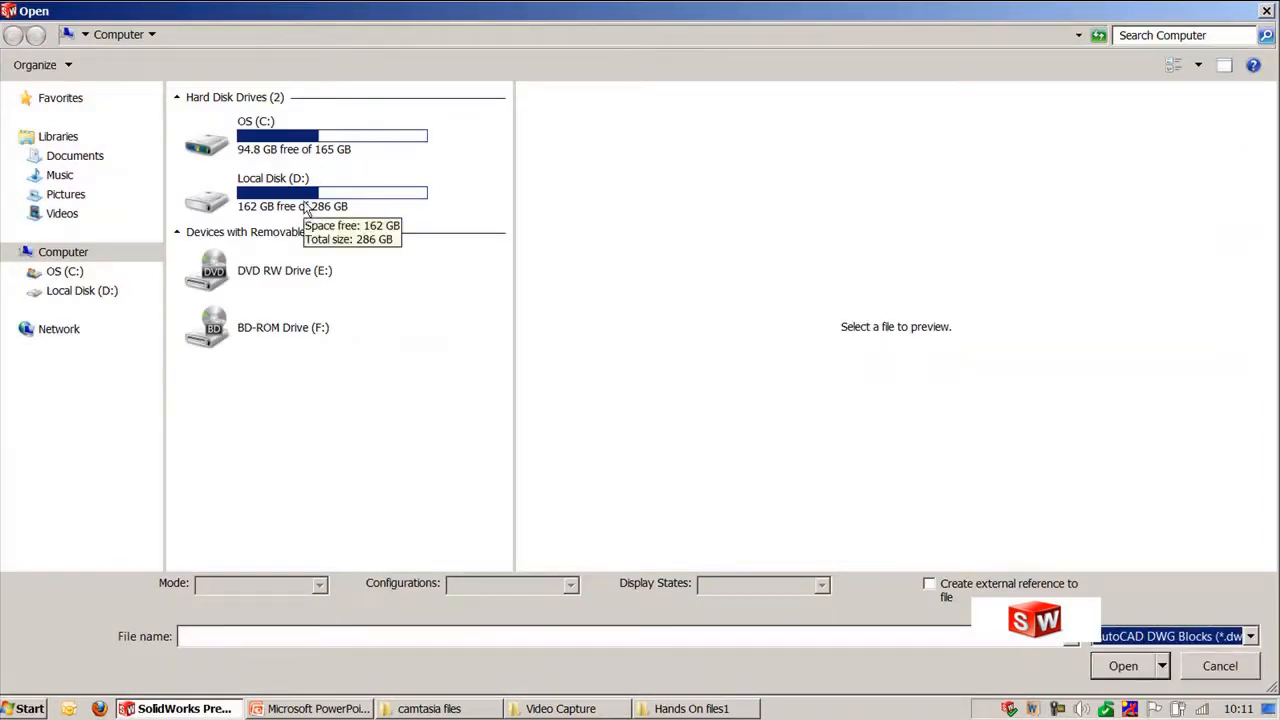
- Switch to the Hands On files1 folder in Windows Explorer and copy its folder path
click(462, 712)
click(513, 710)
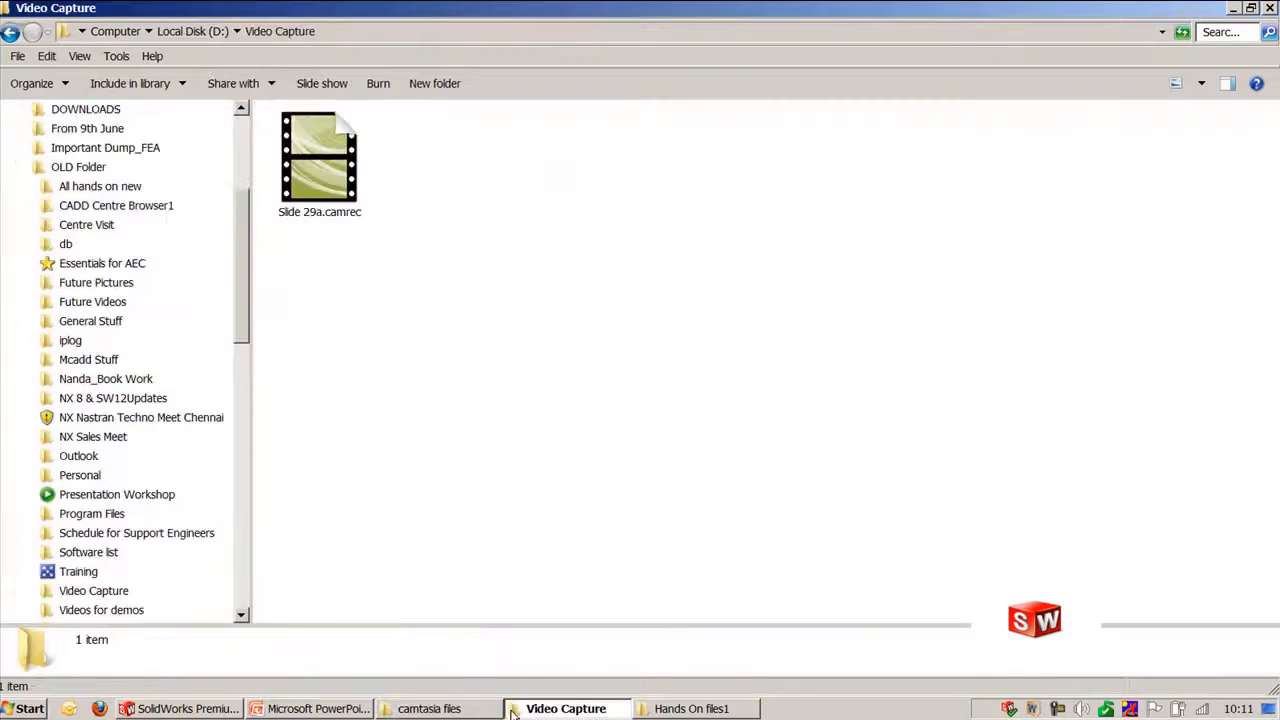
click(720, 710)
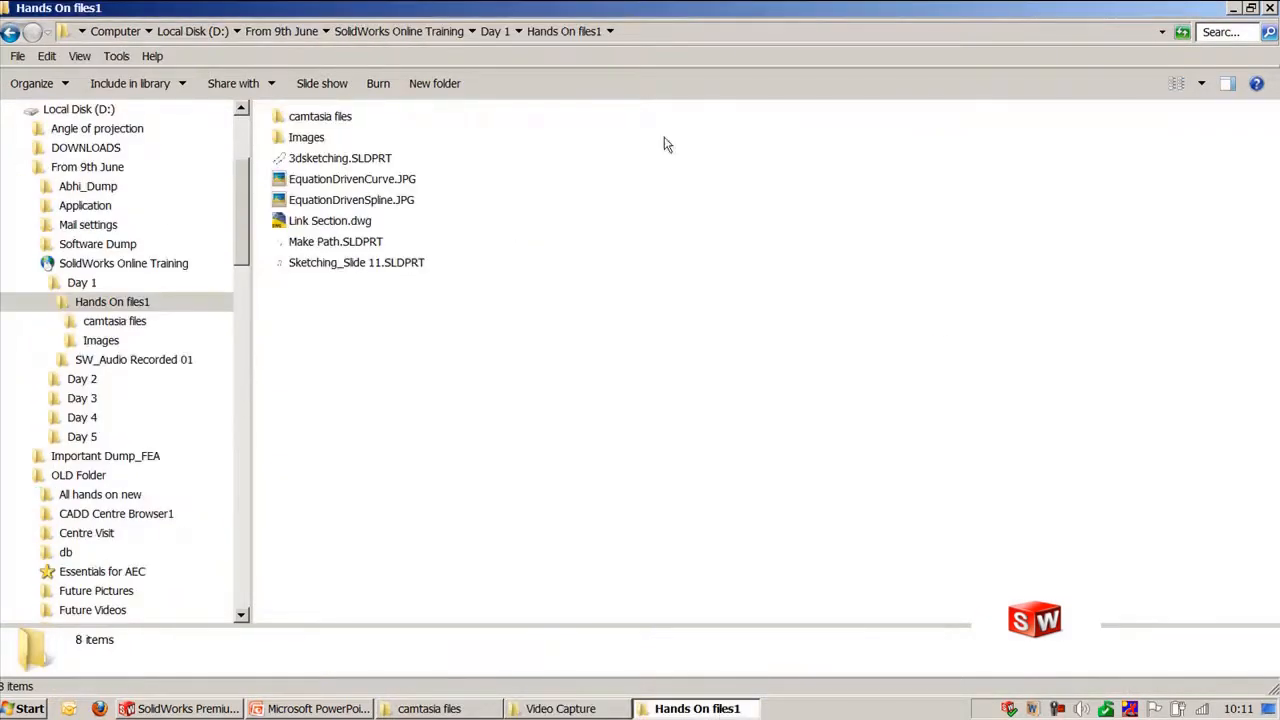
click(649, 35)
key(ctrl+c)
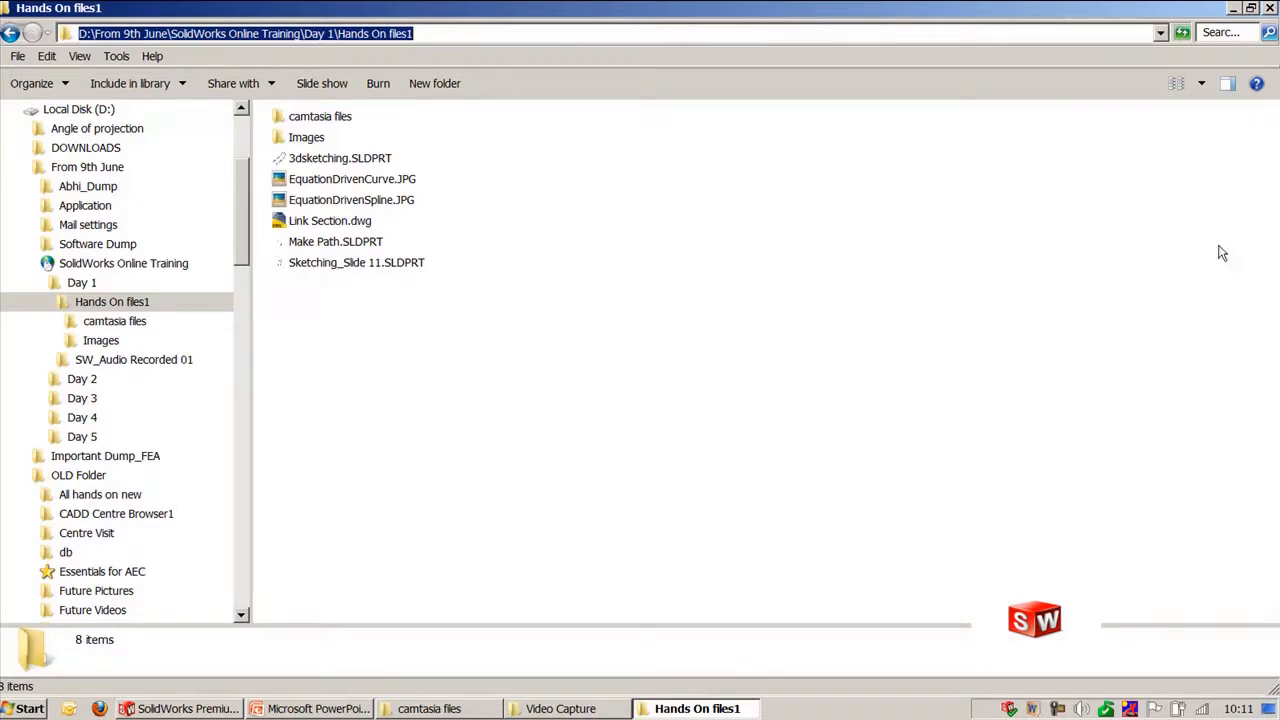
key(alt+Tab)
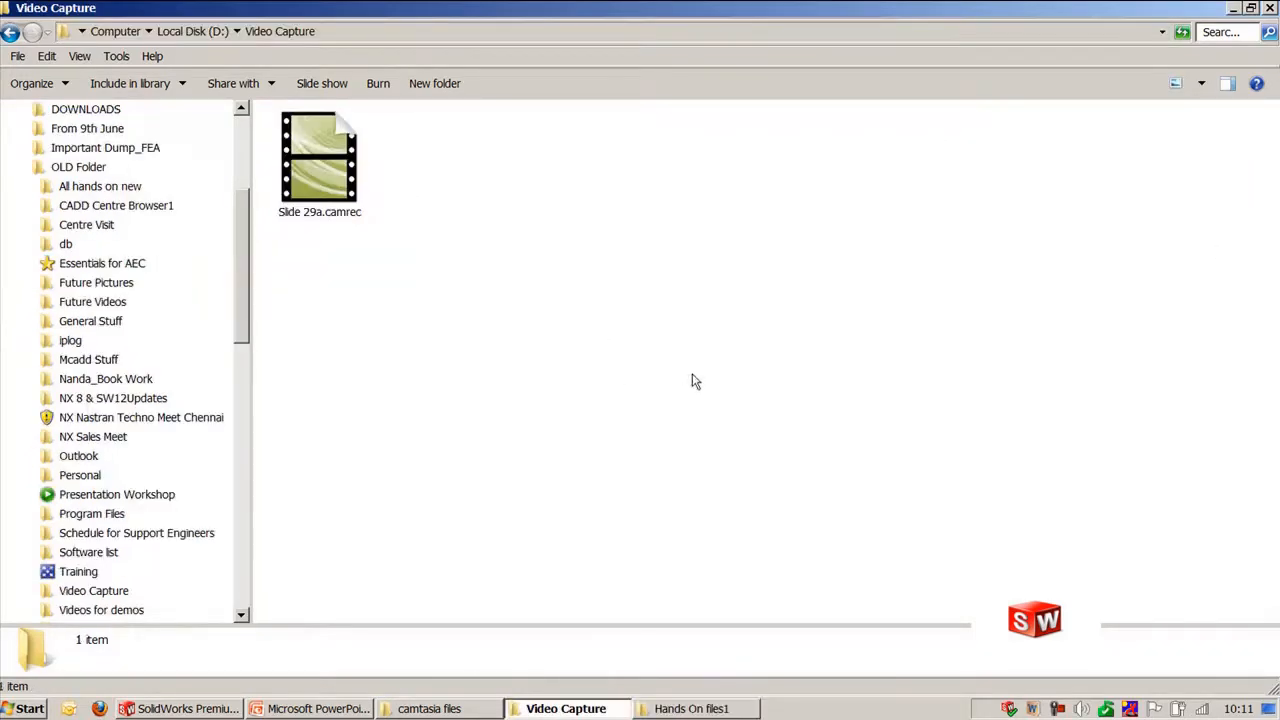
click(300, 709)
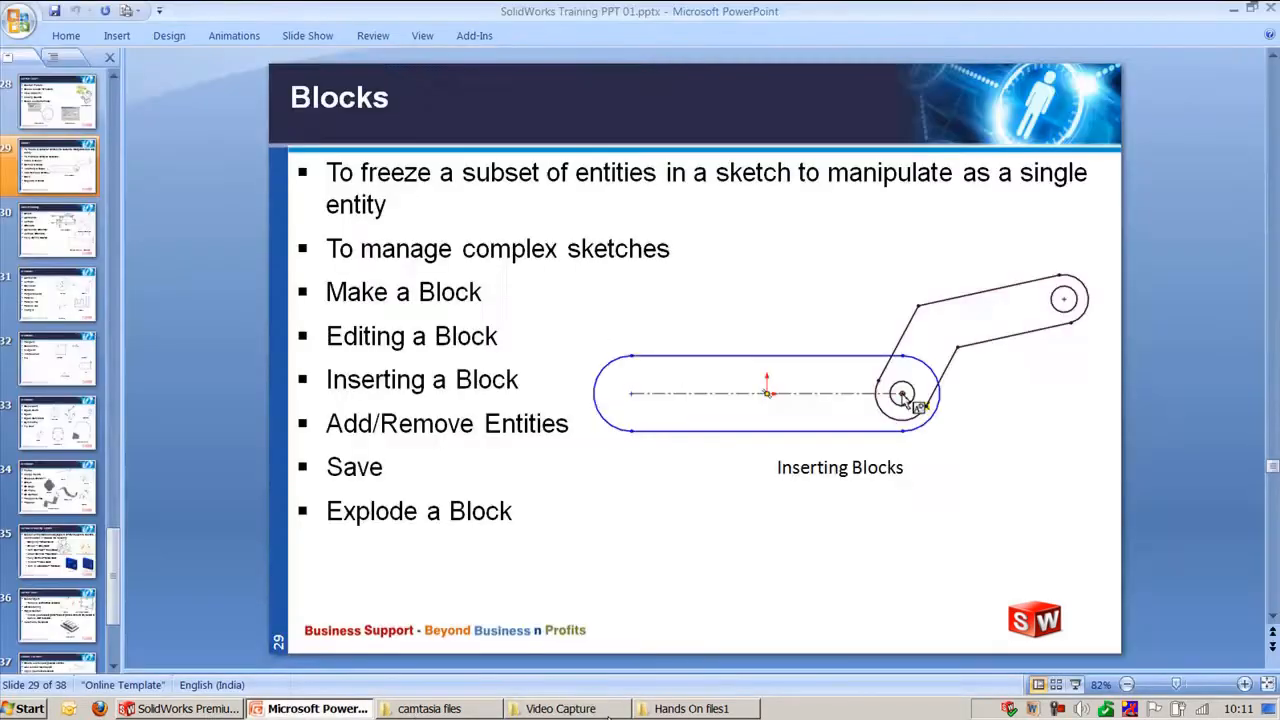
- Switch back to SolidWorks, go to the copied folder path and open Link Section.dwg as the block to insert
click(229, 713)
click(430, 634)
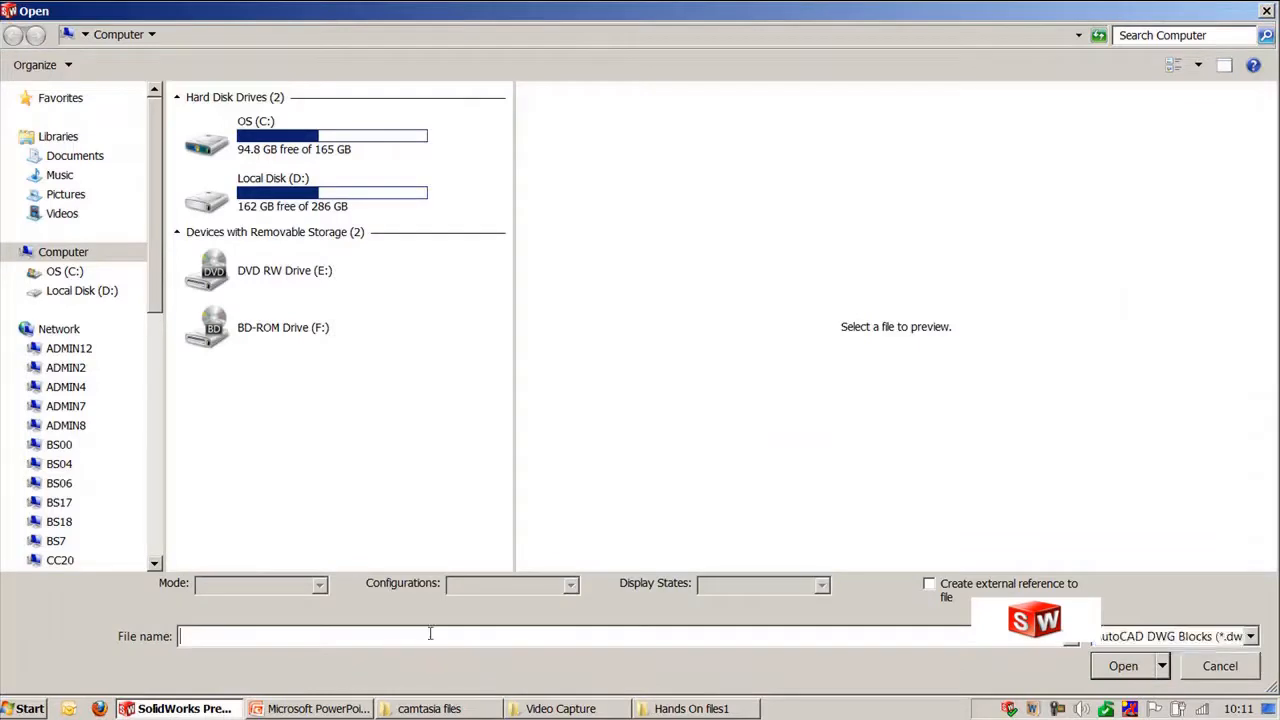
key(ctrl+v)
key(Return)
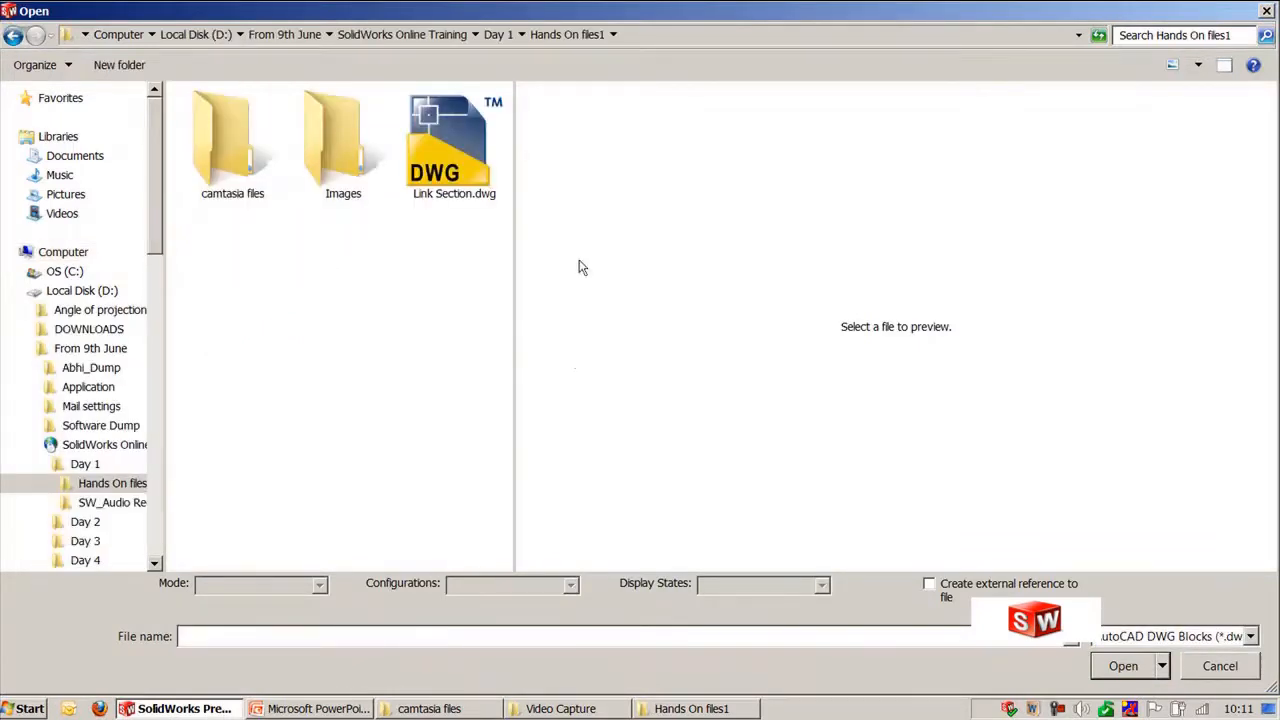
click(463, 166)
click(1140, 677)
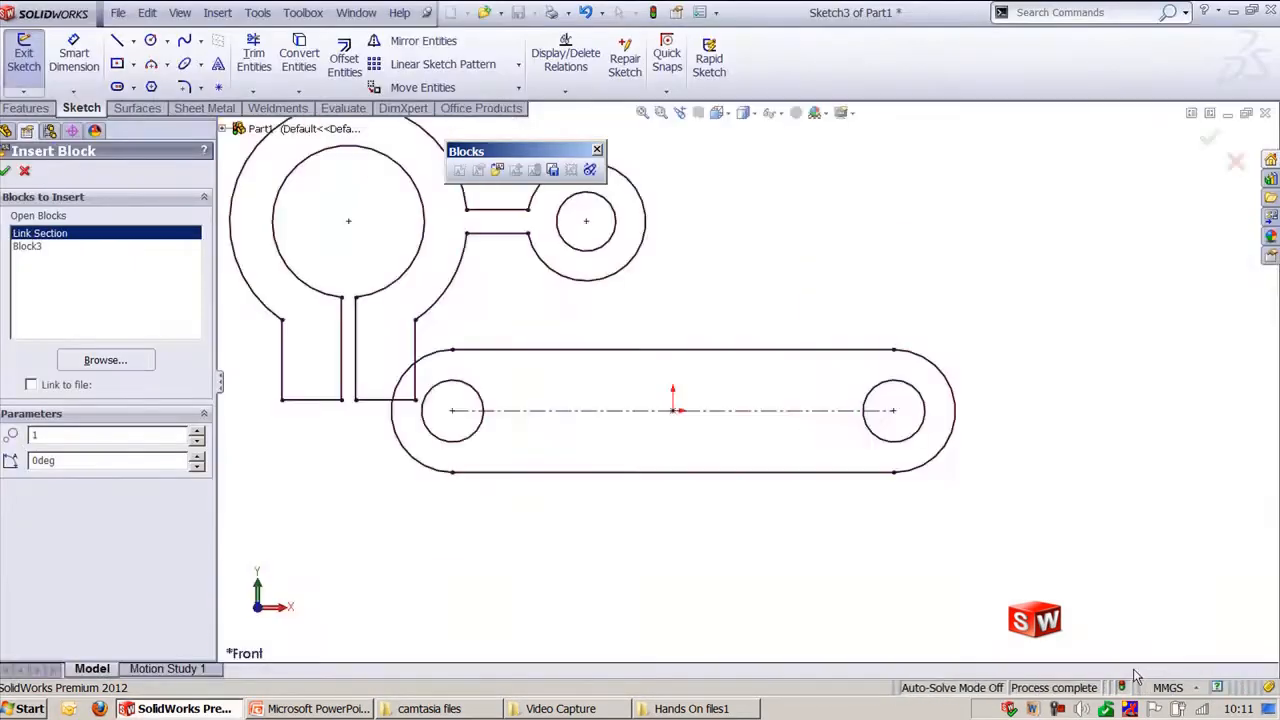
- Place one instance of the Link Section block above the slot block at 0 degrees and end the insertion
scroll(508, 612, up, 3)
scroll(653, 325, down, 1)
scroll(669, 342, up, 2)
scroll(664, 300, down, 2)
ctrl+middle_drag(655, 248, 649, 414)
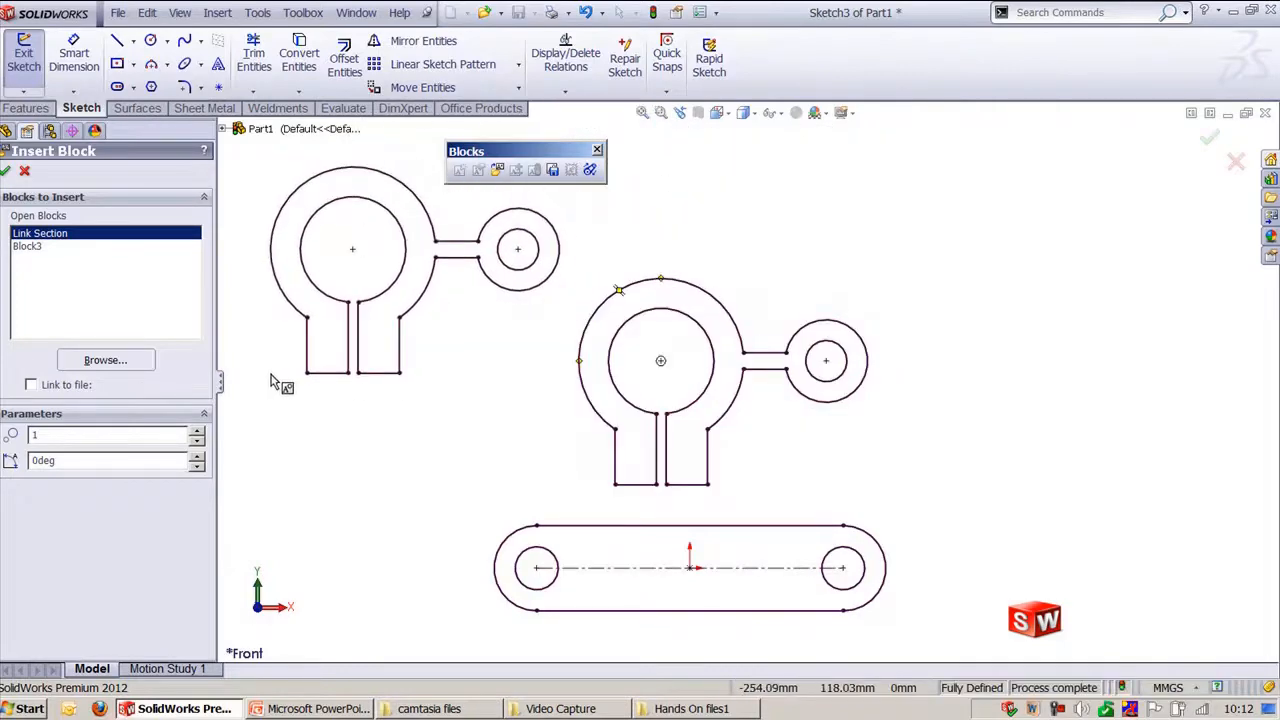
key(Escape)
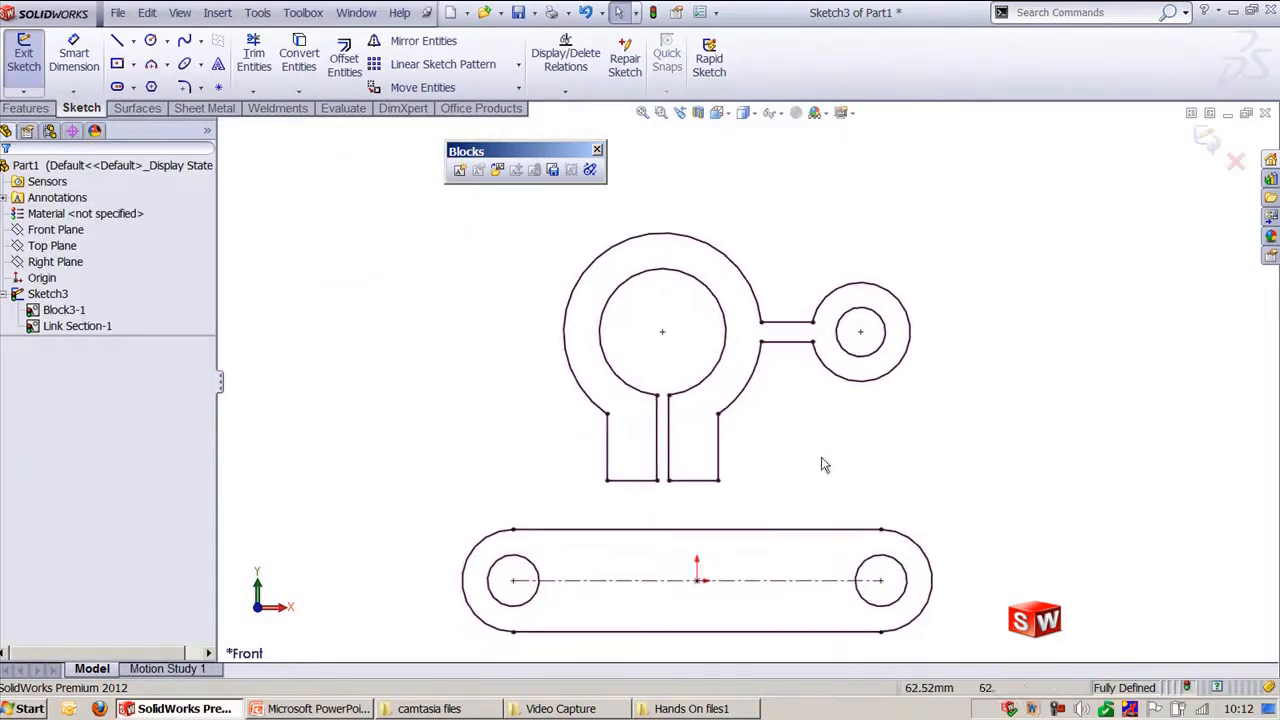
- Open the Link Section block for editing and return to the main sketch without altering it
click(751, 396)
double_click(751, 396)
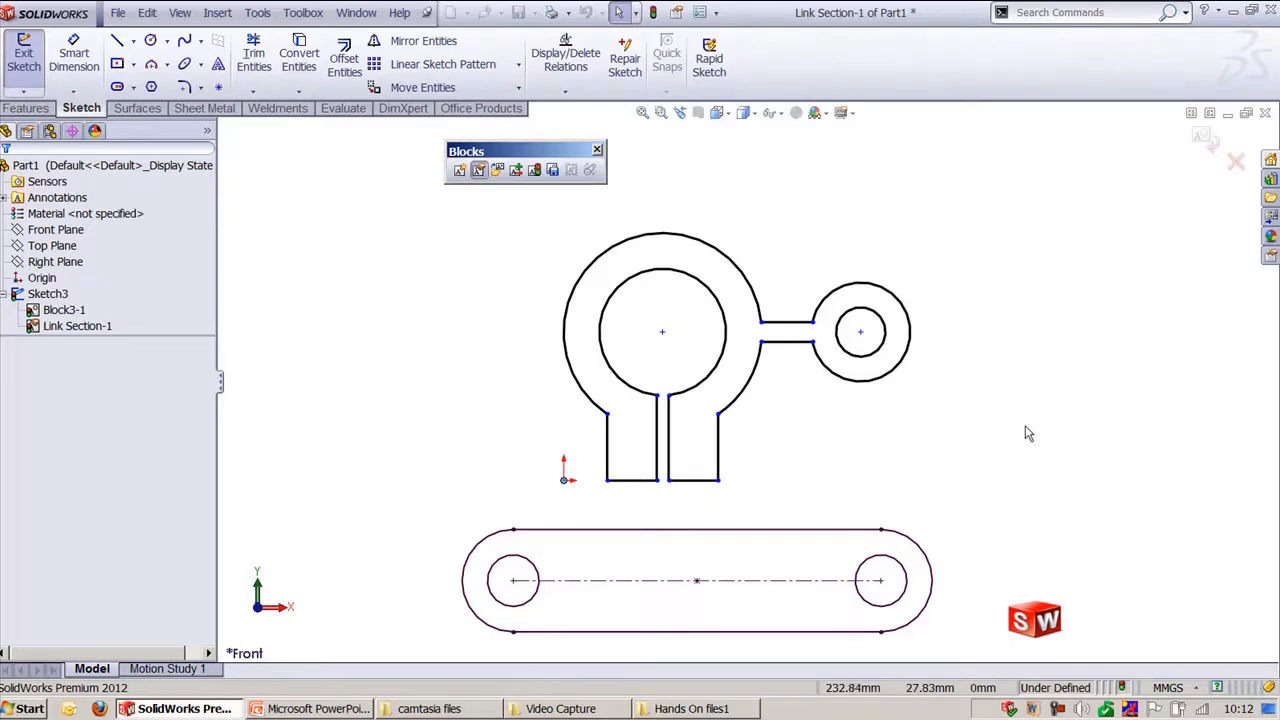
click(1205, 145)
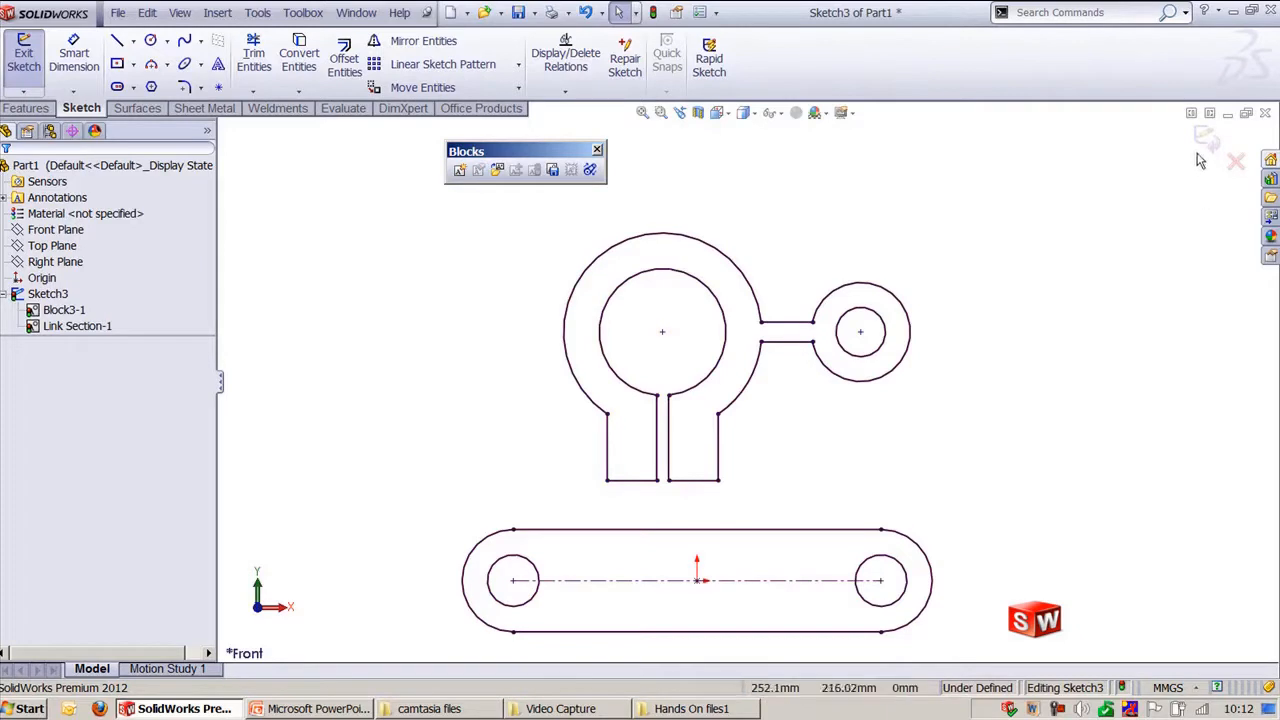
- Move the Link Section block slightly by its large circle's centre and try to move the slot block by its right hole's centre
click(748, 378)
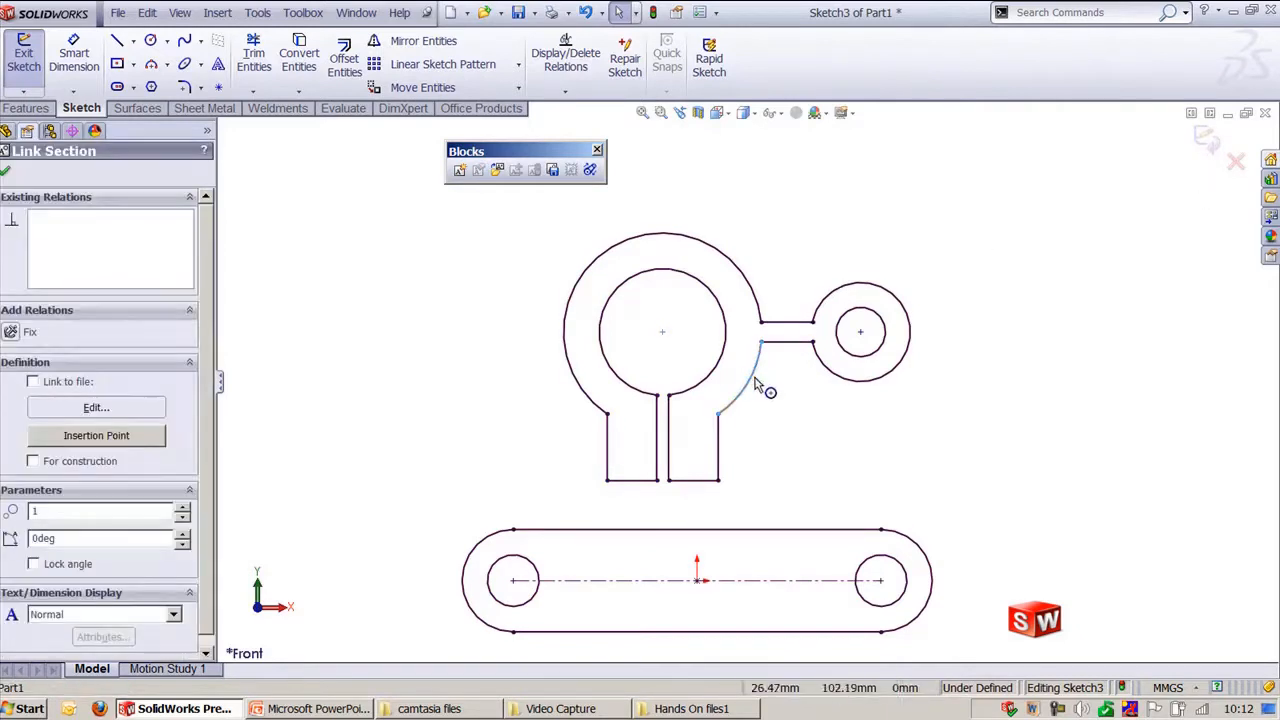
mouse_move(663, 339)
mouse_down()
mouse_move(808, 286)
mouse_move(650, 345)
mouse_up()
click(808, 431)
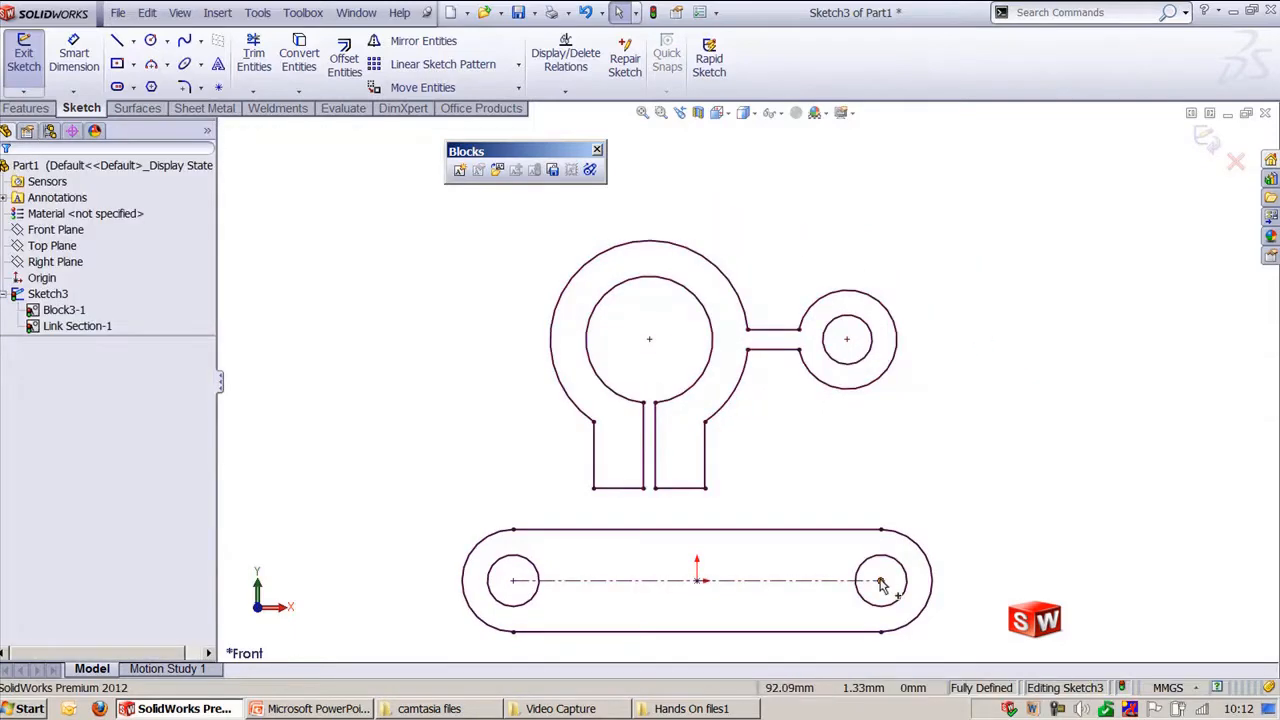
mouse_move(880, 585)
mouse_down()
mouse_move(866, 585)
mouse_move(929, 586)
mouse_move(875, 581)
mouse_up()
click(807, 493)
scroll(641, 293, down, 2)
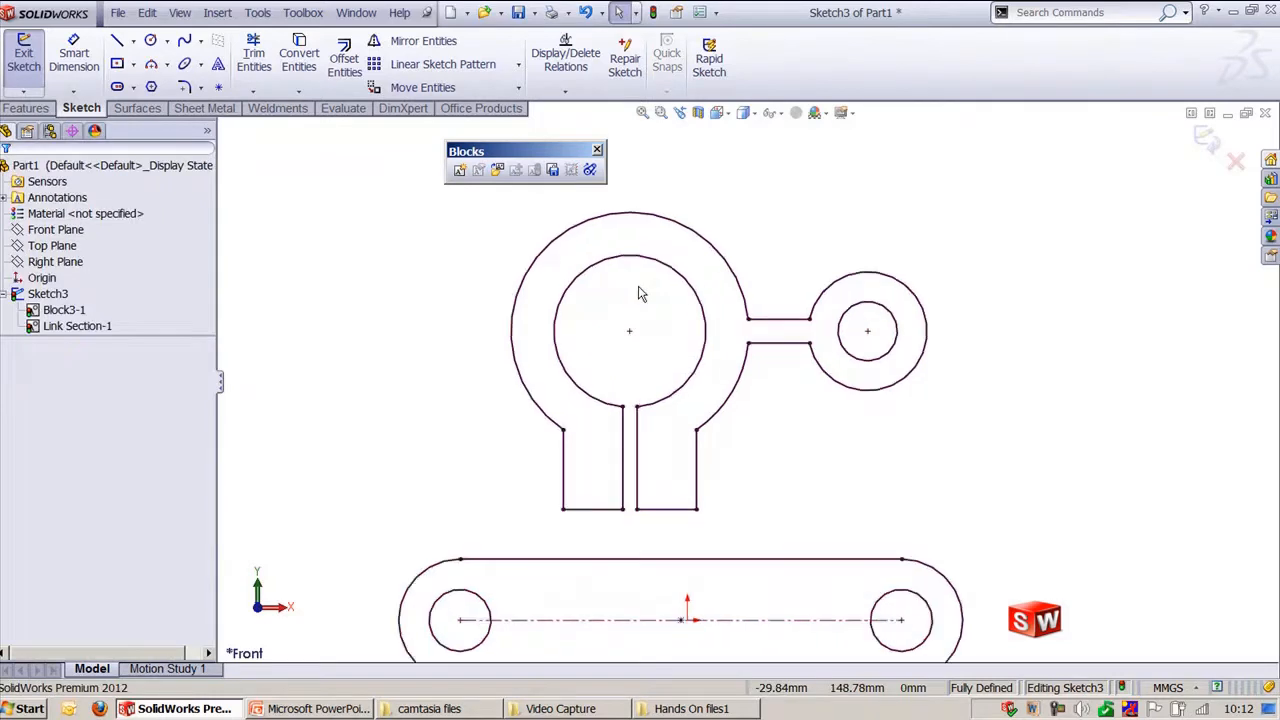
- Open the Link Section block for editing and dimension the small ring's outer arc with a 30 mm radius
click(582, 230)
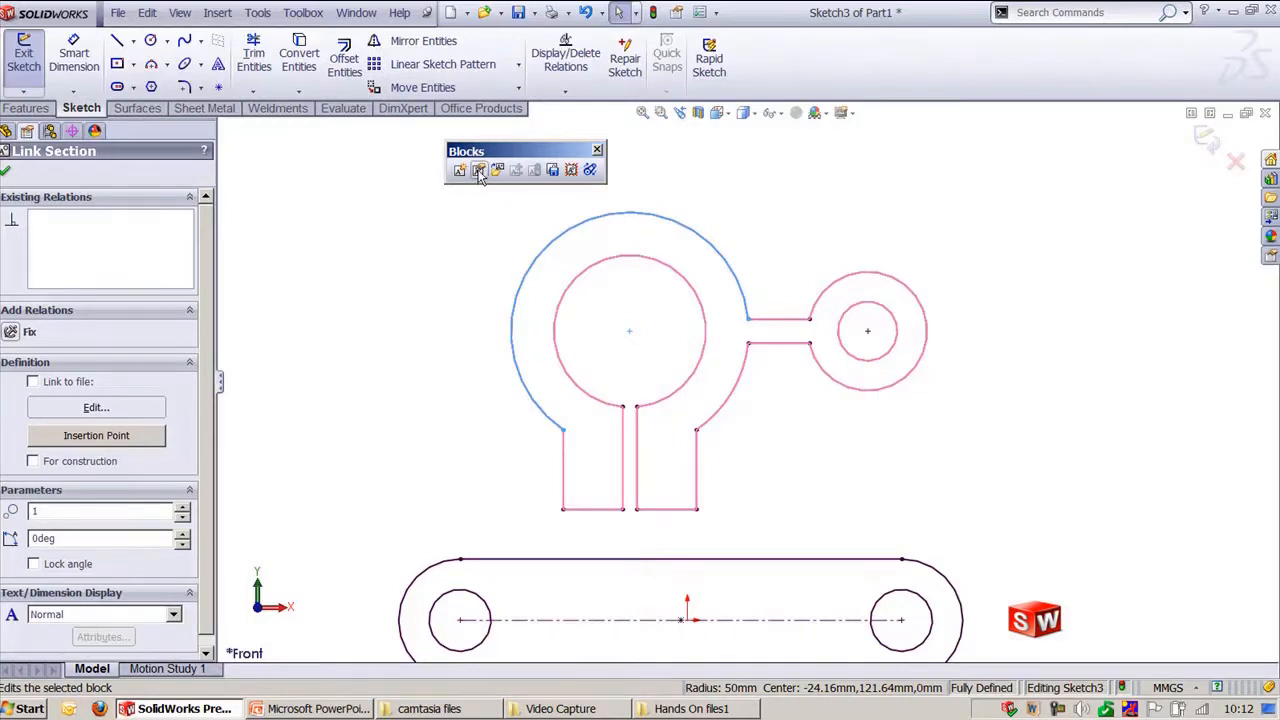
click(479, 172)
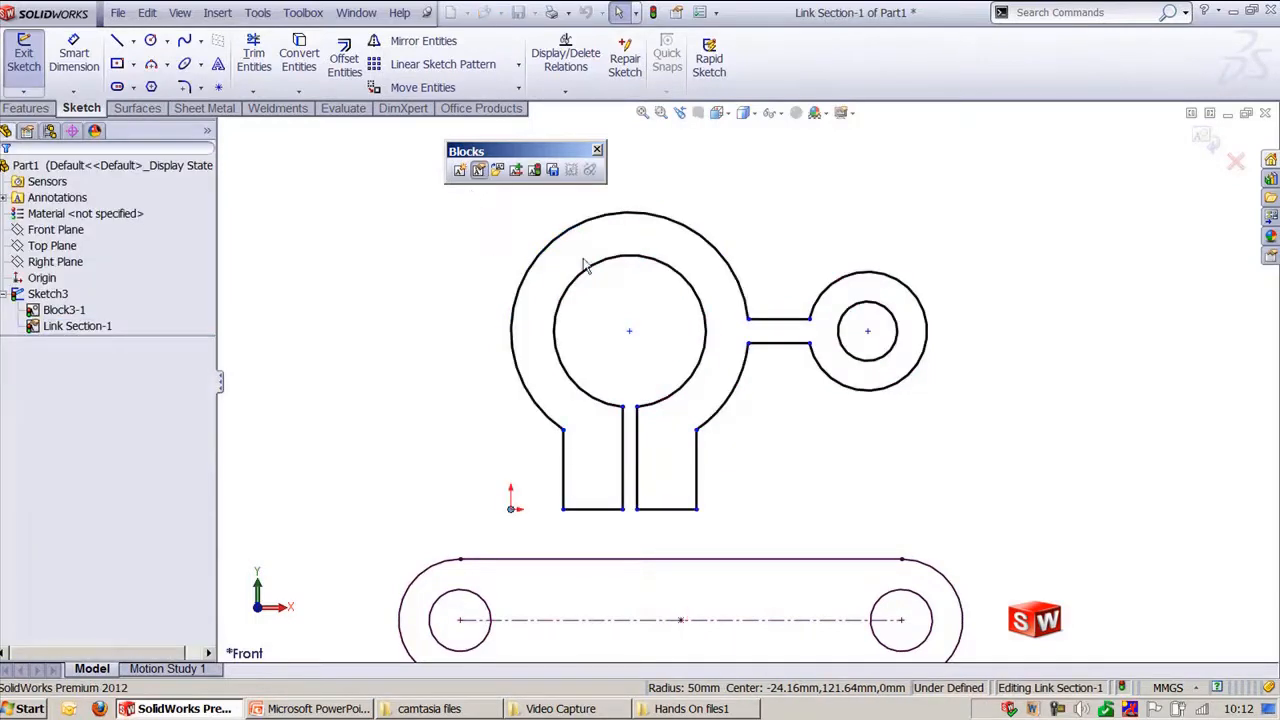
key(d)
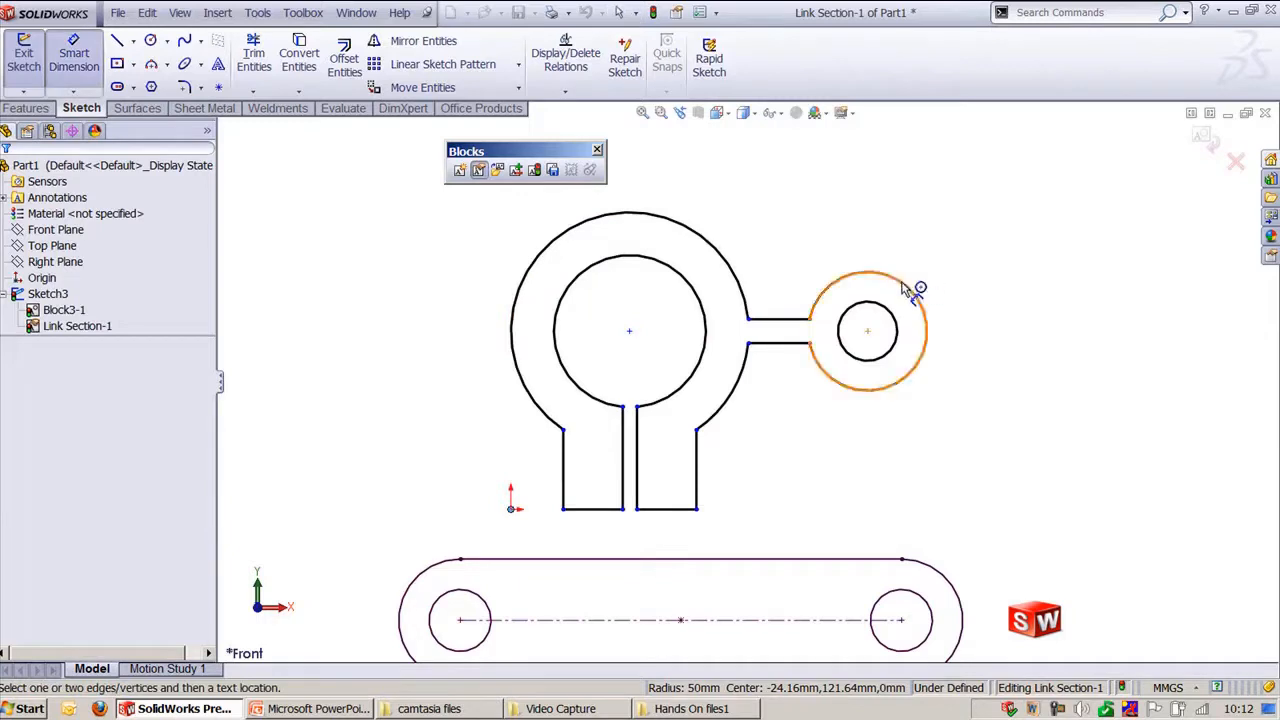
click(909, 289)
click(983, 244)
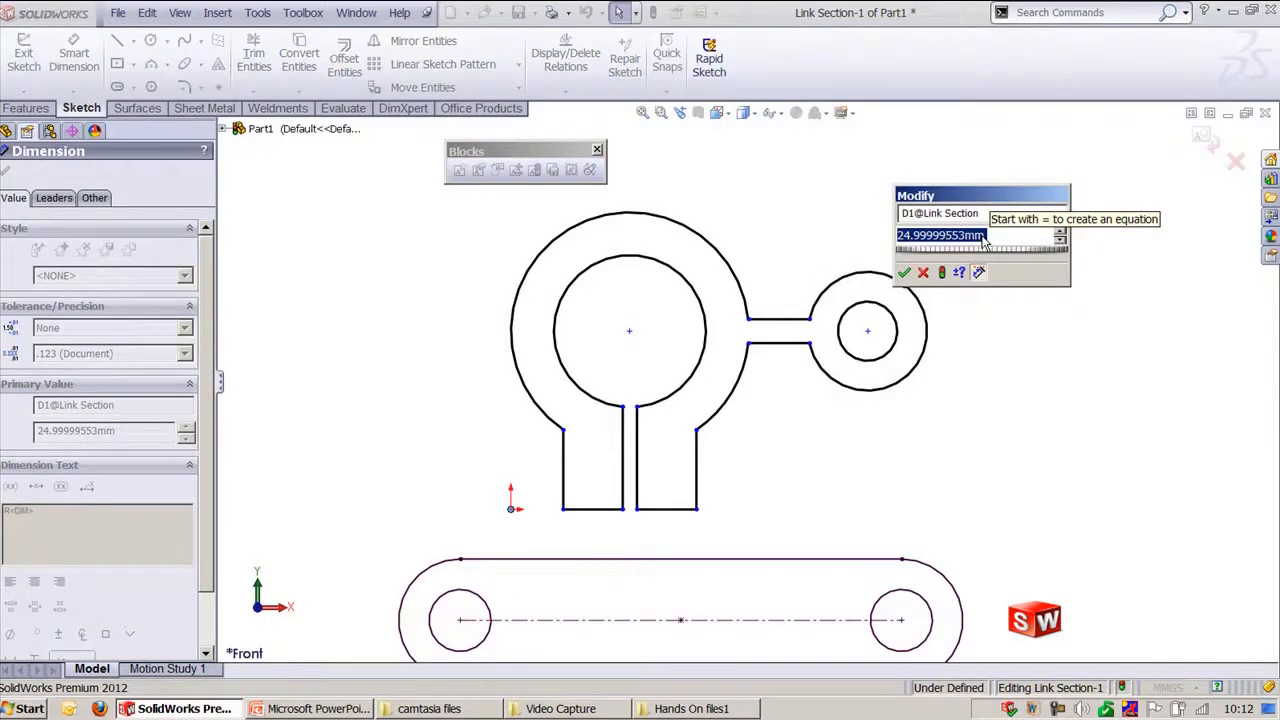
text(30)
key(Return)
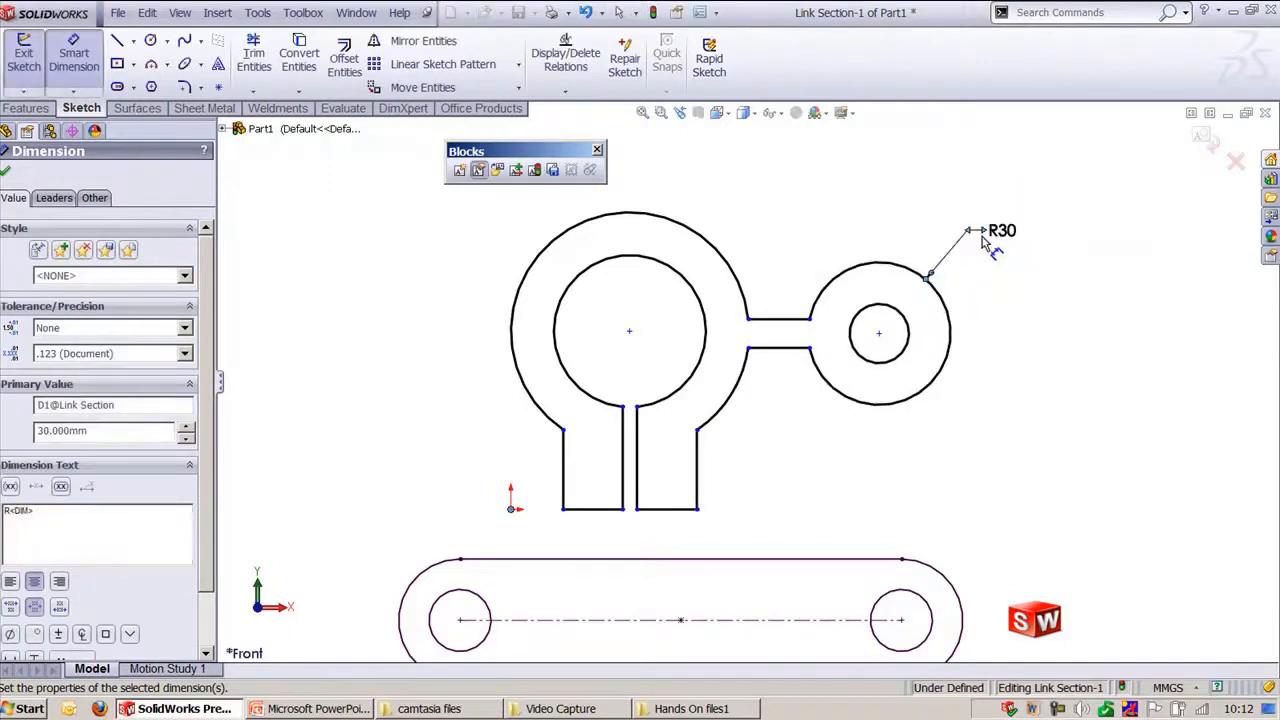
click(829, 190)
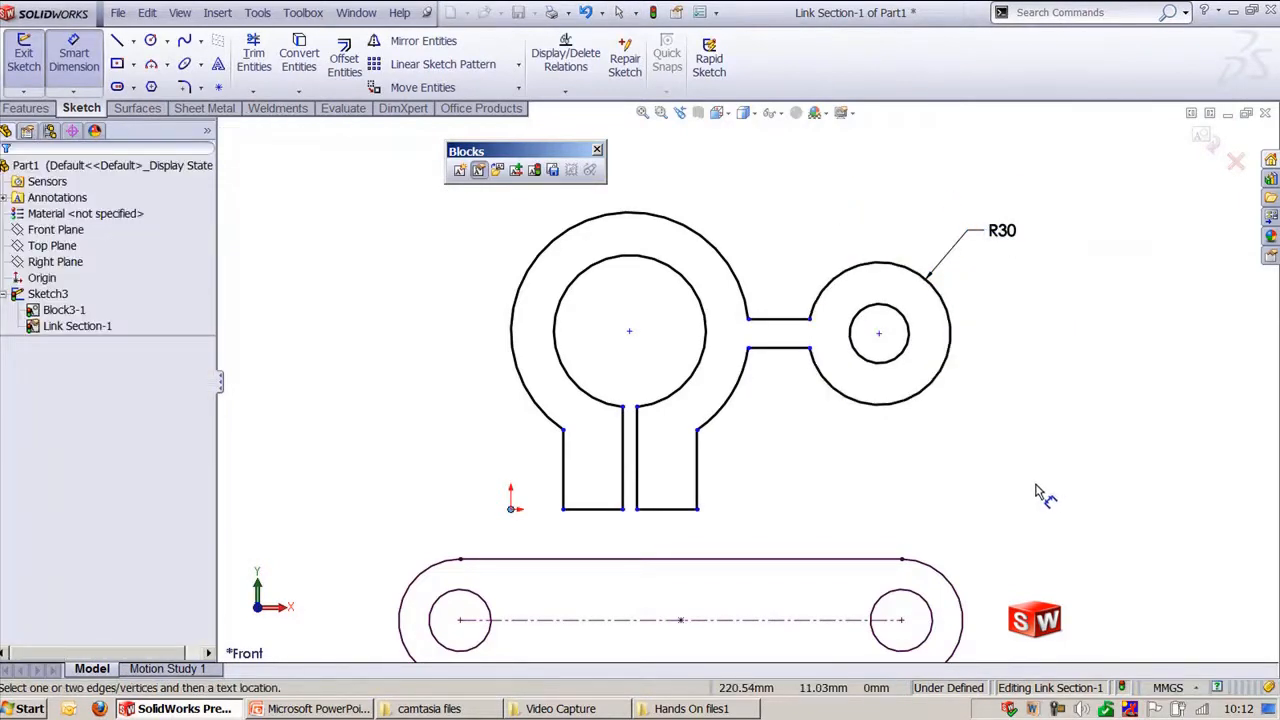
key(Escape)
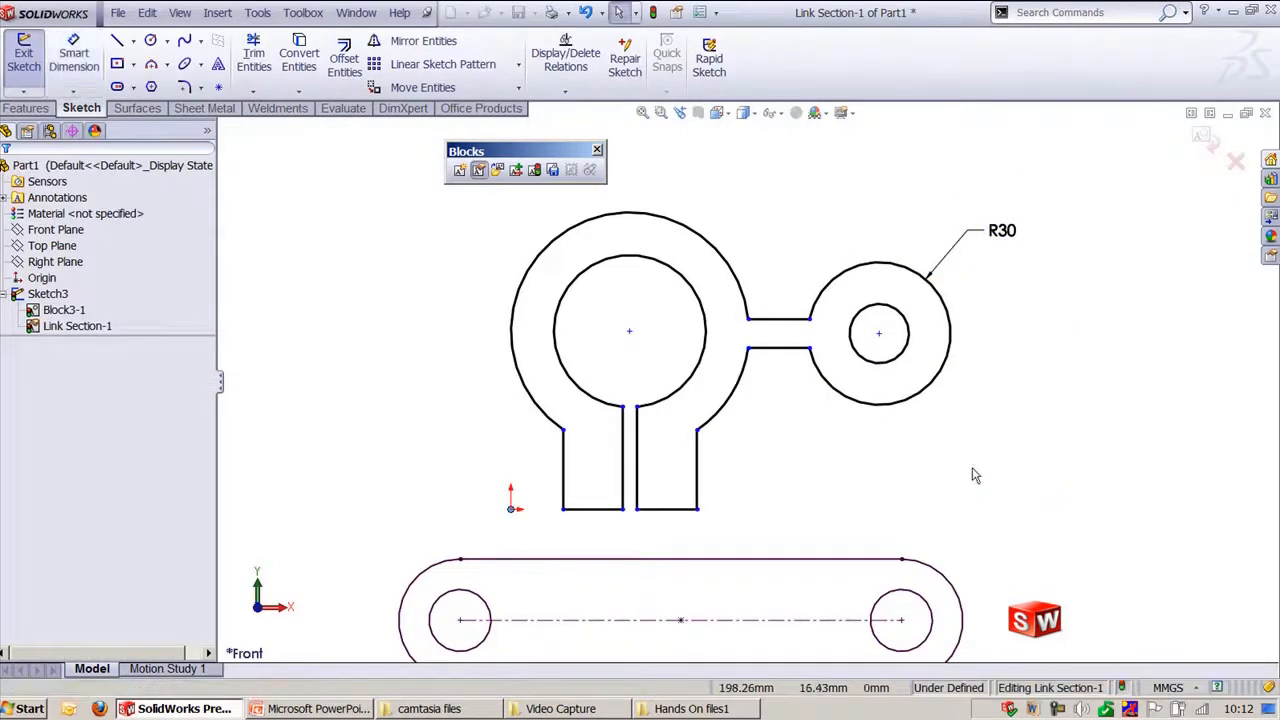
- Make both short lines connecting the large and small rings horizontal
click(777, 350)
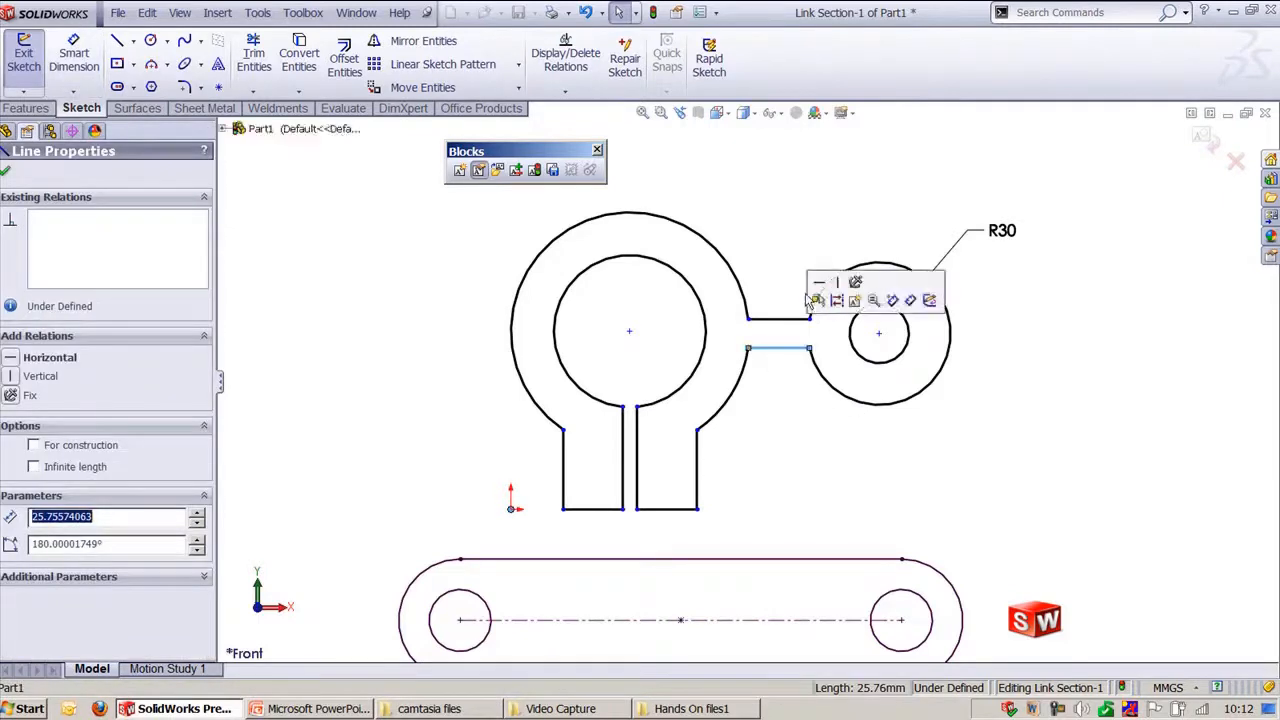
click(785, 268)
click(778, 318)
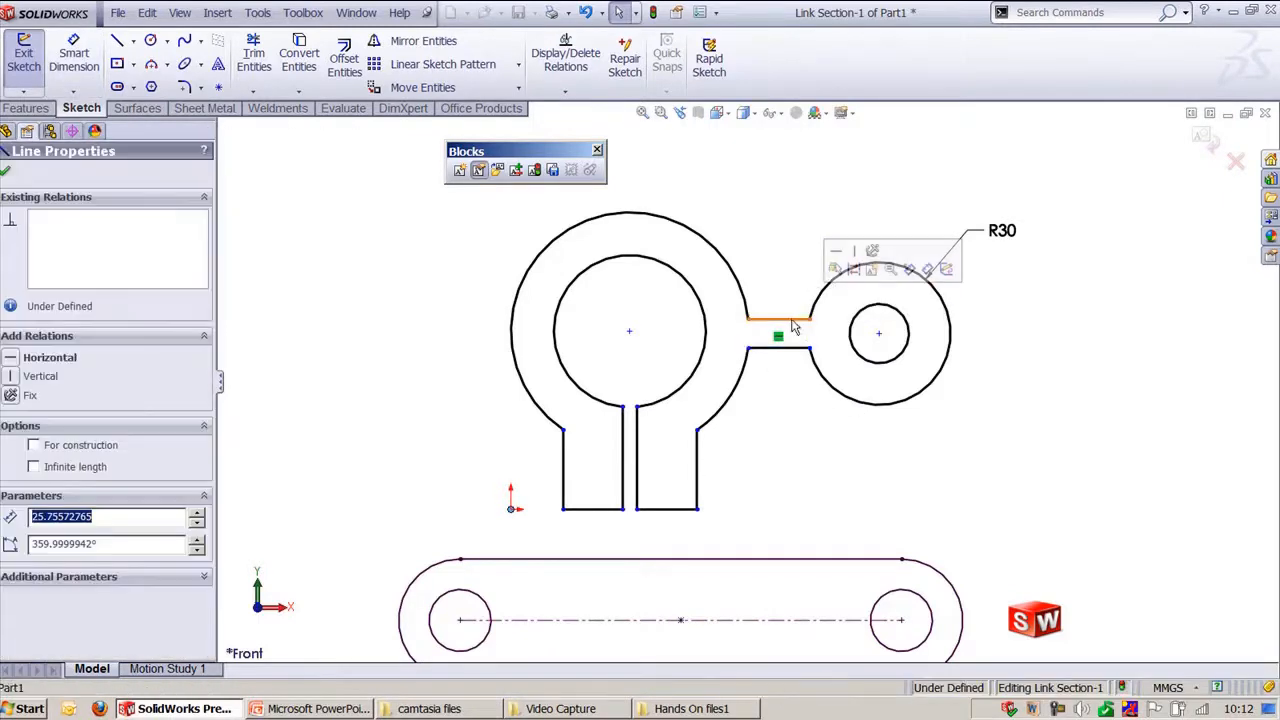
click(820, 222)
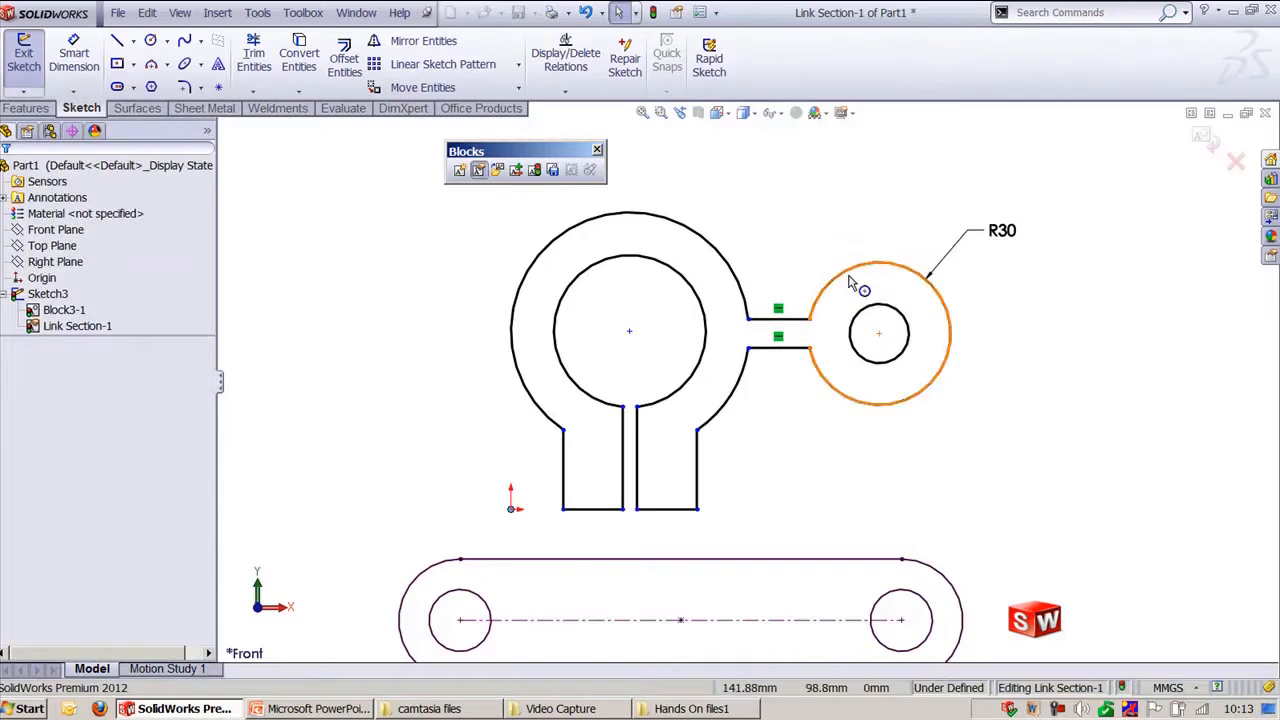
- Make the small ring's outer arc and inner circle concentric, and return to the main sketch
click(922, 273)
ctrl+click(884, 366)
click(964, 292)
click(864, 214)
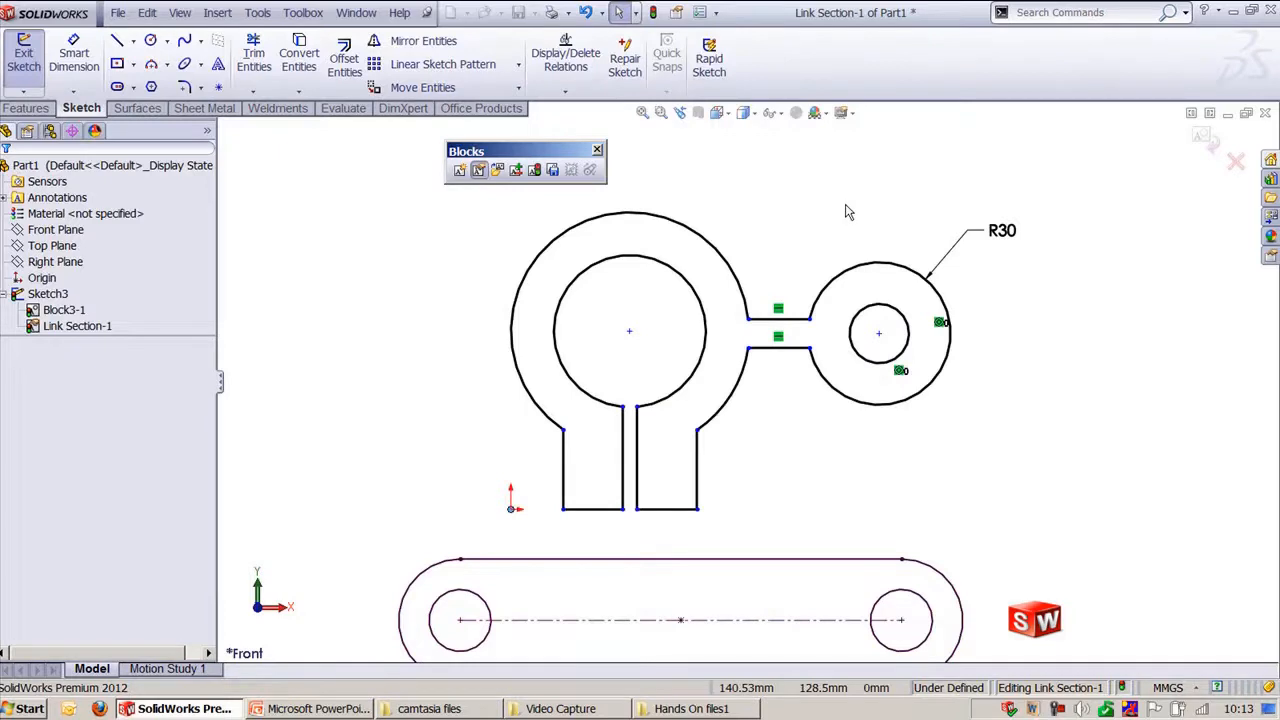
click(1203, 137)
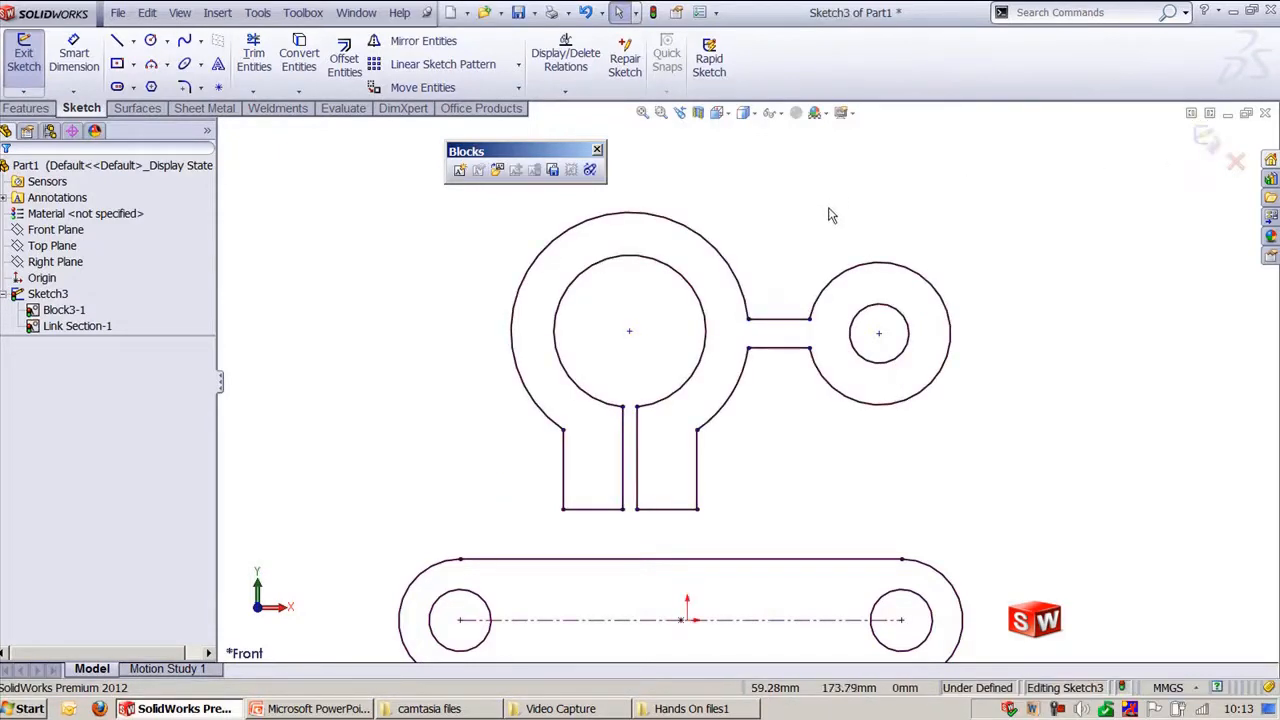
- Open the slot block for editing and draw a small centre rectangle centred where the centreline crosses the left hole's circle
ctrl+middle_drag(894, 478, 876, 404)
scroll(873, 400, up, 1)
ctrl+middle_drag(782, 418, 831, 464)
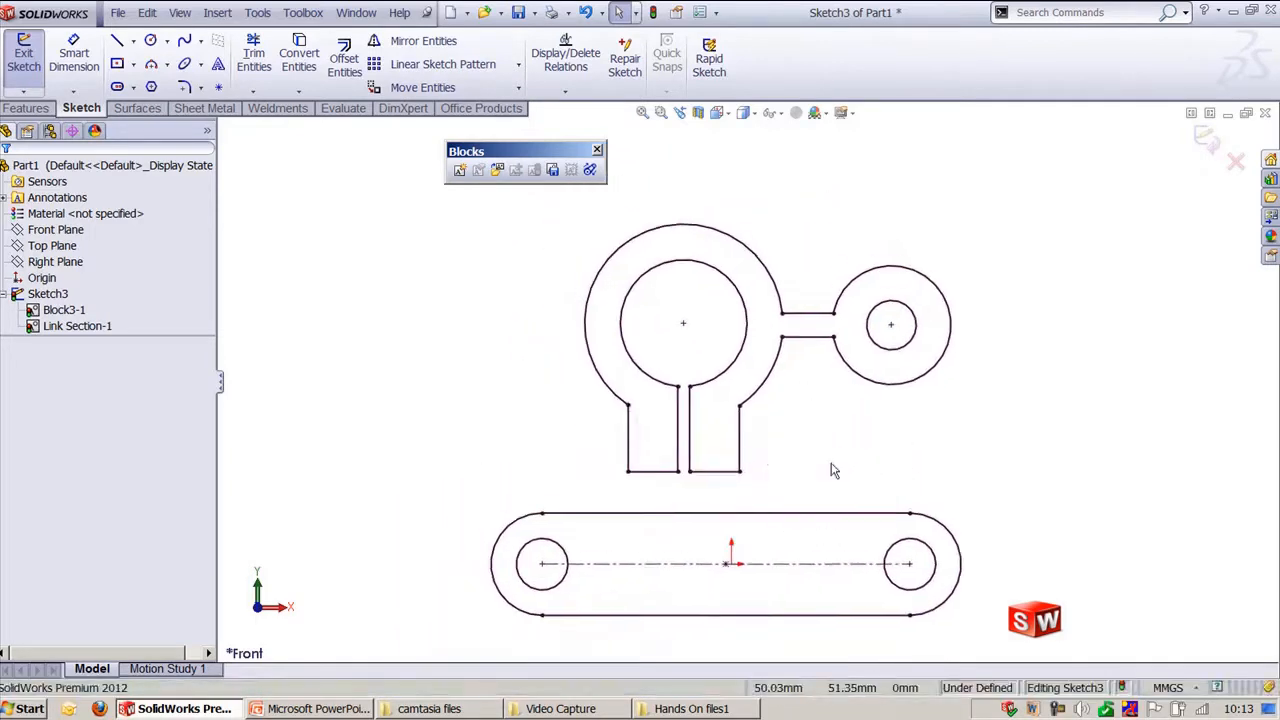
double_click(818, 513)
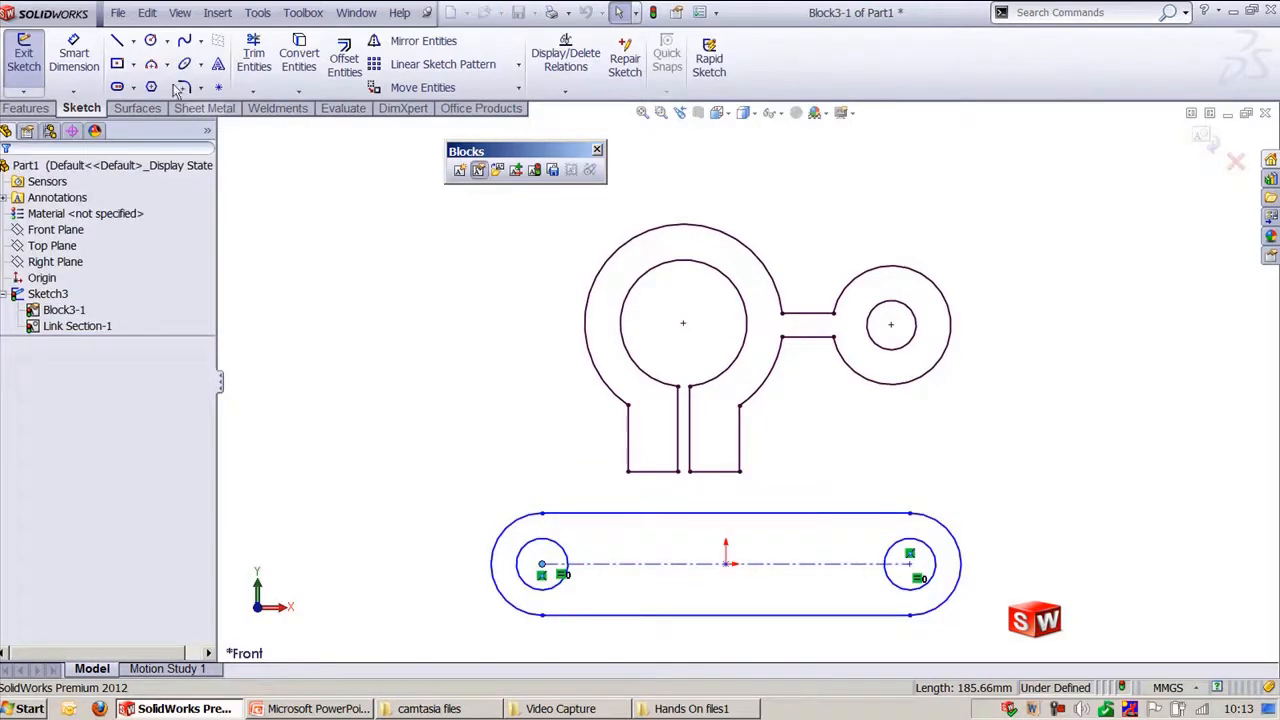
click(152, 42)
click(118, 65)
scroll(570, 590, down, 10)
ctrl+middle_drag(611, 239, 710, 388)
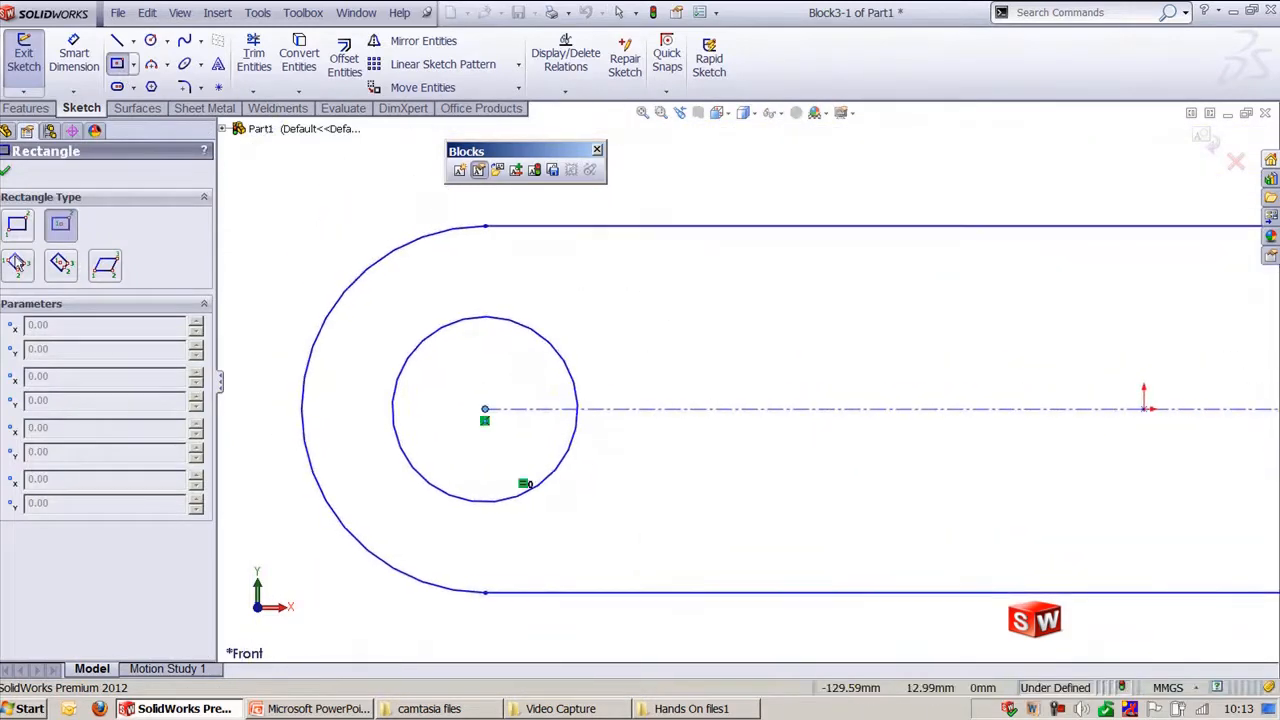
click(577, 409)
click(604, 447)
key(Escape)
- Power-trim the rectangle and left hole into a keyway outline, removing the diagonals and accepting the loss of the slot entity
scroll(520, 402, down, 2)
key(t)
scroll(504, 406, down, 2)
ctrl+middle_drag(478, 404, 680, 412)
scroll(680, 412, down, 1)
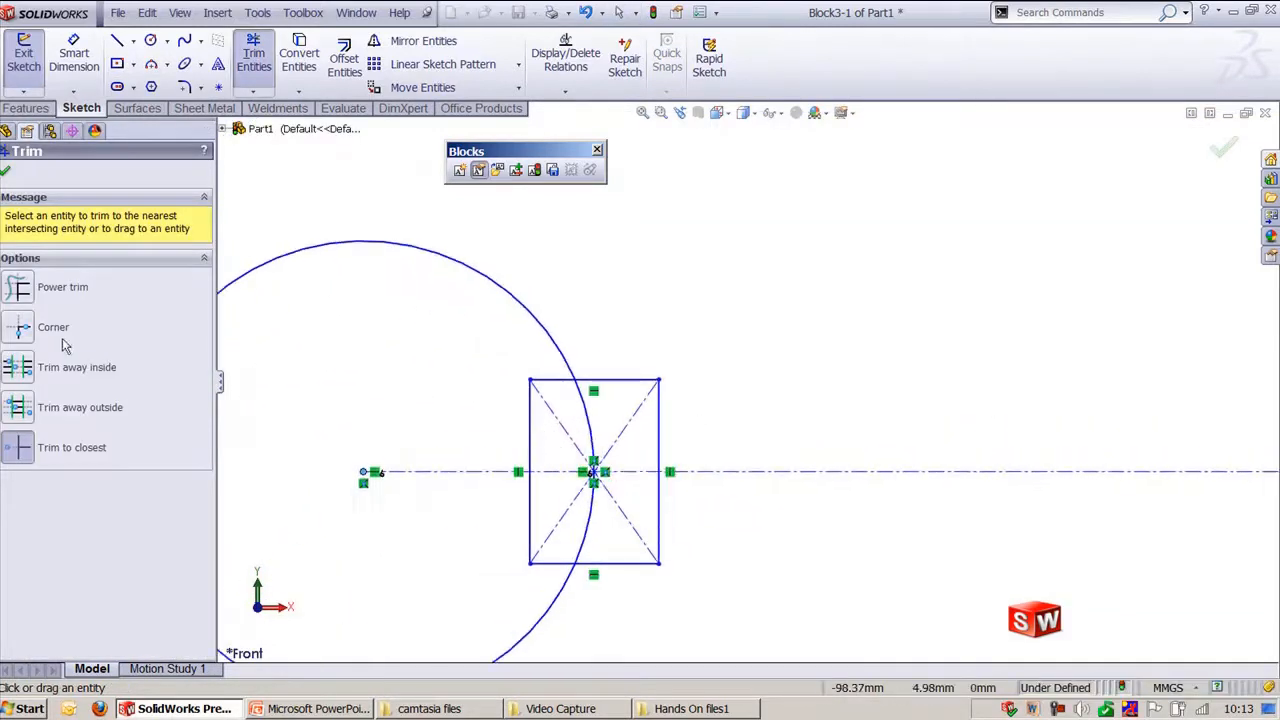
click(18, 288)
mouse_move(471, 477)
mouse_down()
mouse_move(547, 387)
mouse_move(585, 480)
mouse_move(620, 513)
mouse_up()
mouse_move(537, 551)
mouse_down()
mouse_move(535, 583)
mouse_move(598, 530)
mouse_move(607, 437)
mouse_up()
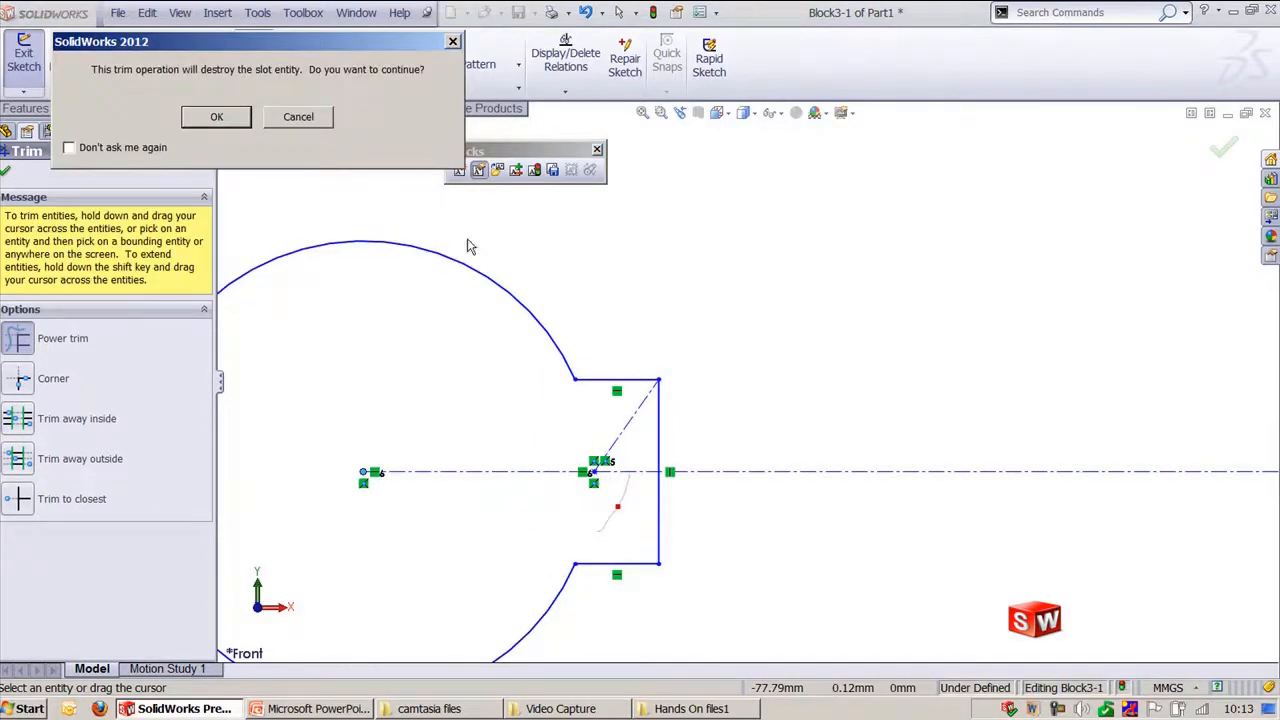
click(216, 116)
mouse_move(617, 510)
mouse_down()
mouse_move(609, 449)
mouse_move(667, 460)
mouse_up()
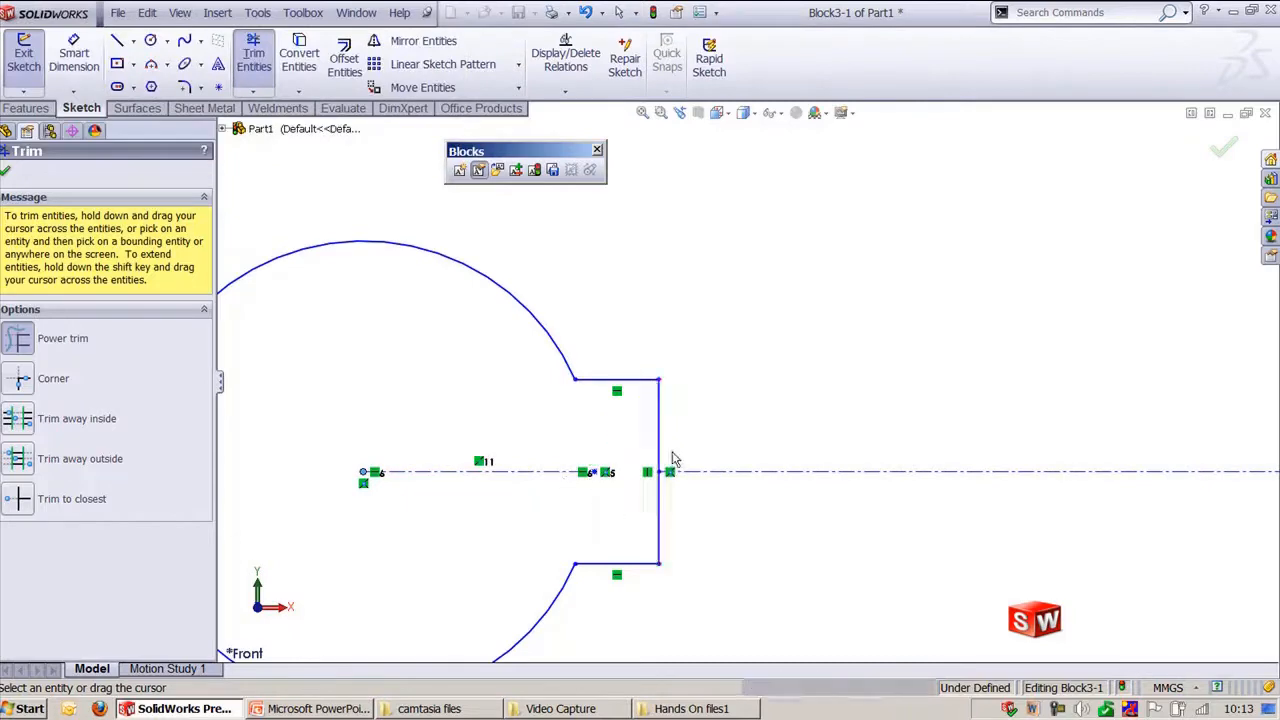
scroll(667, 460, up, 8)
key(Escape)
scroll(600, 300, up, 2)
ctrl+middle_drag(664, 269, 477, 446)
scroll(532, 424, up, 1)
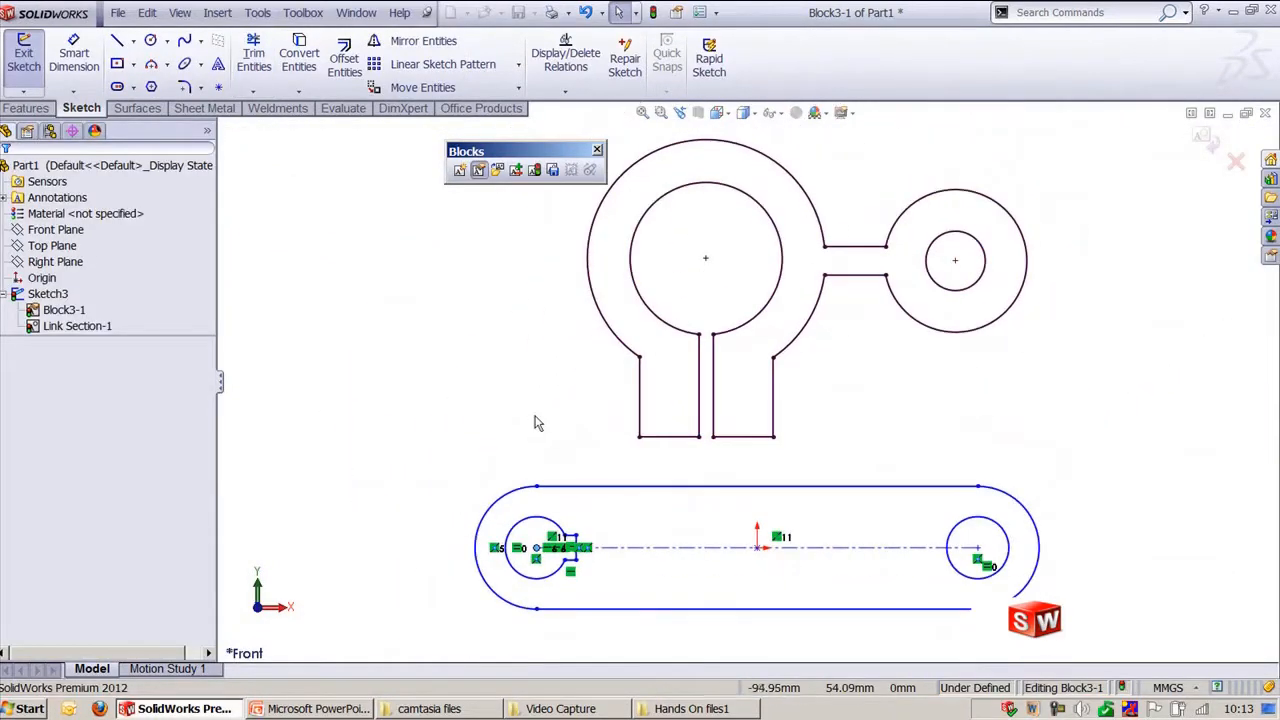
- Open the Save Block dialog for the slot block, cancel it, and return to the main sketch
click(553, 170)
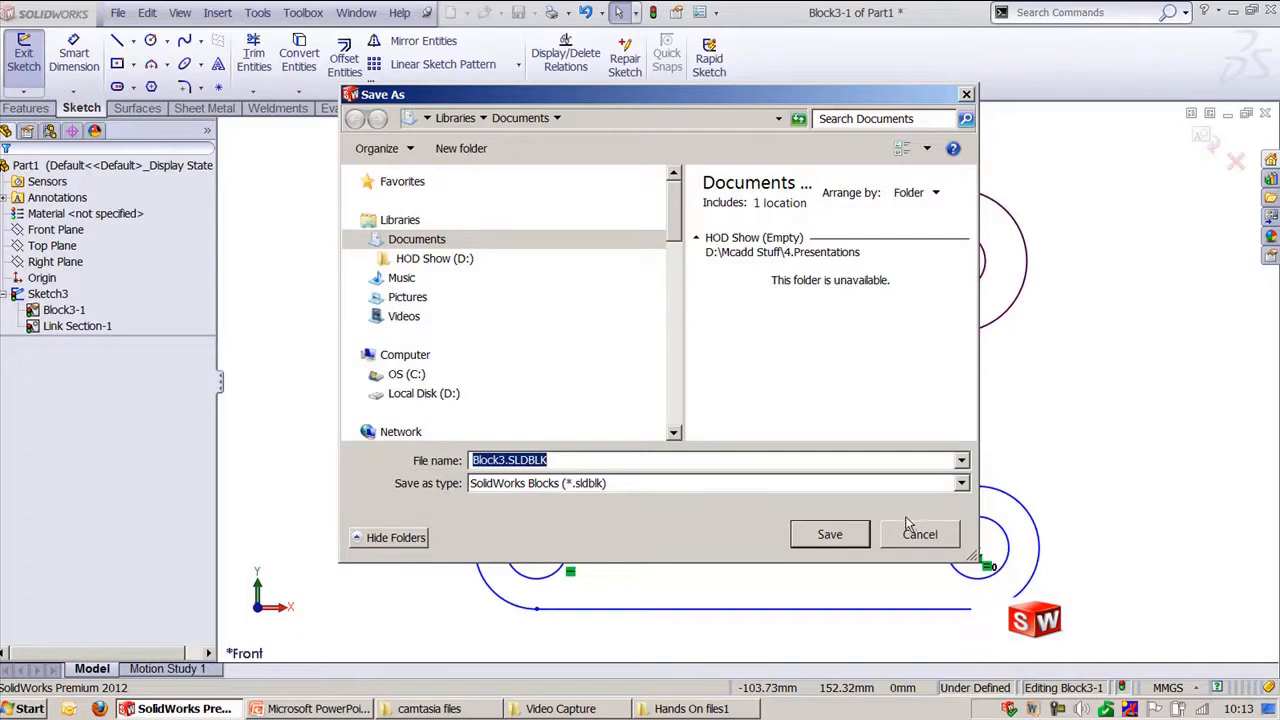
click(919, 535)
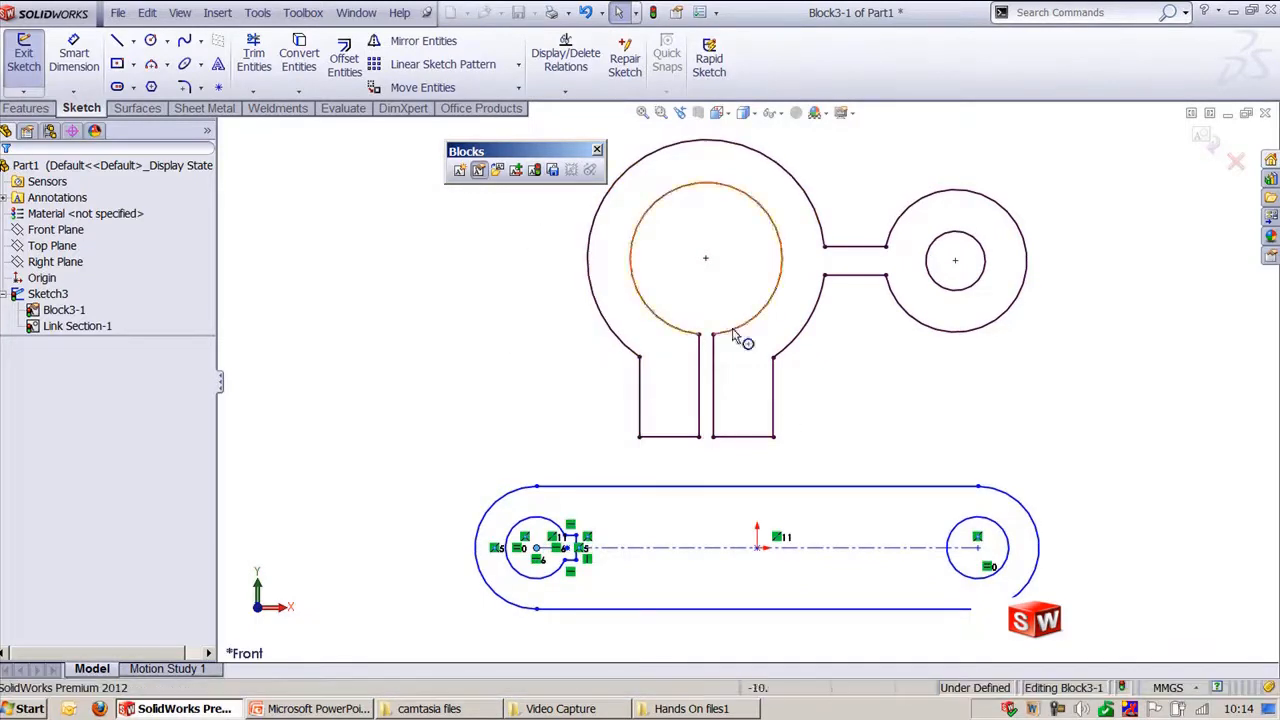
click(1200, 138)
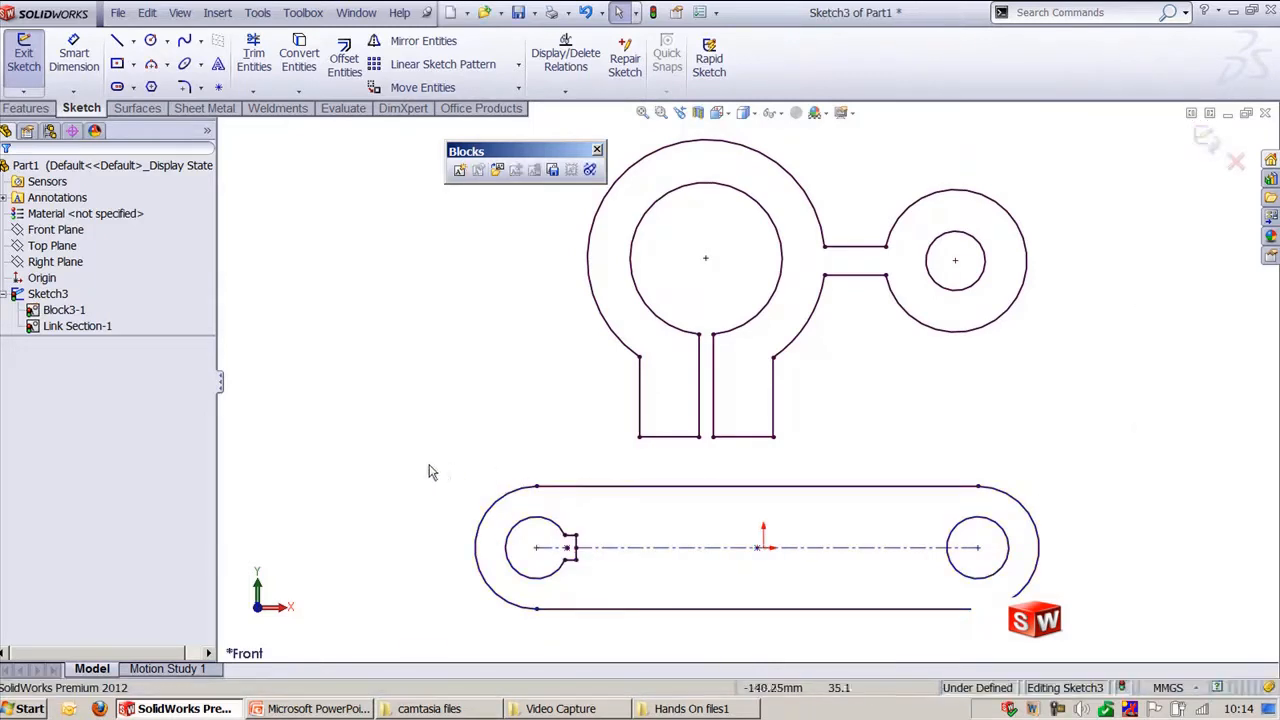
- Insert a second Block3 instance at 0 degrees with its keyed hole's centre on the existing slot block's right hole centre
key(f)
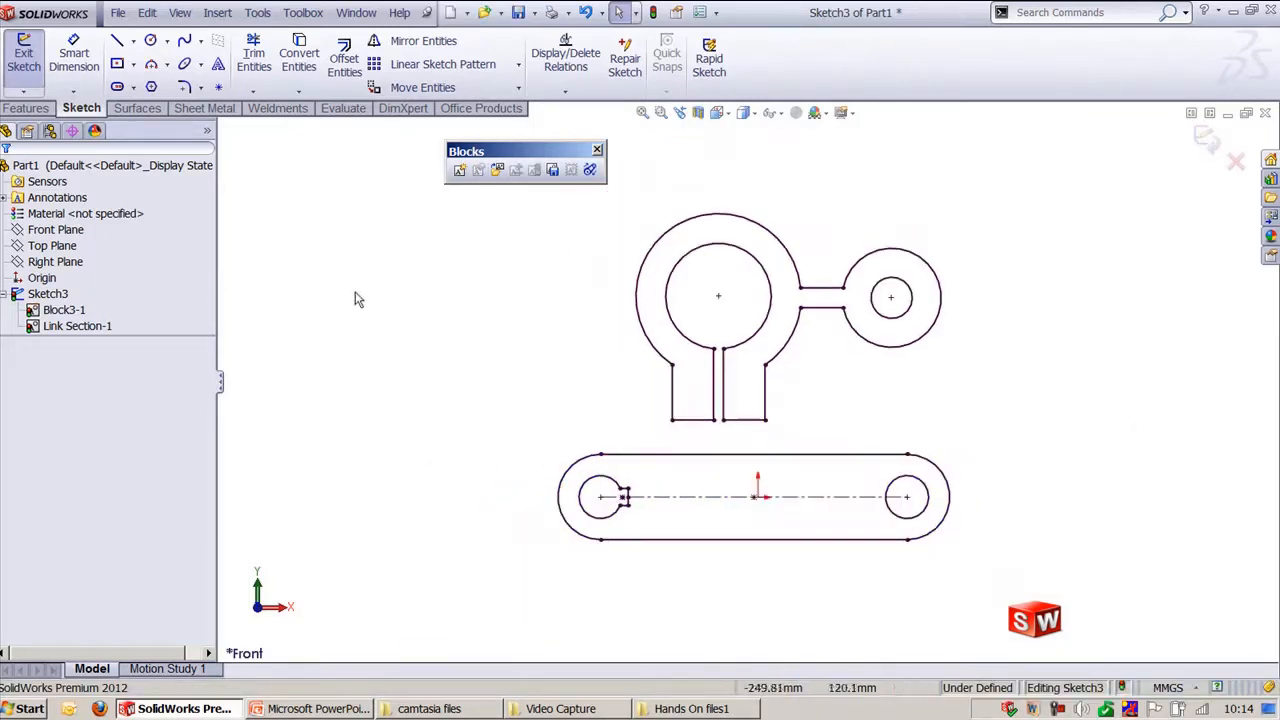
click(497, 170)
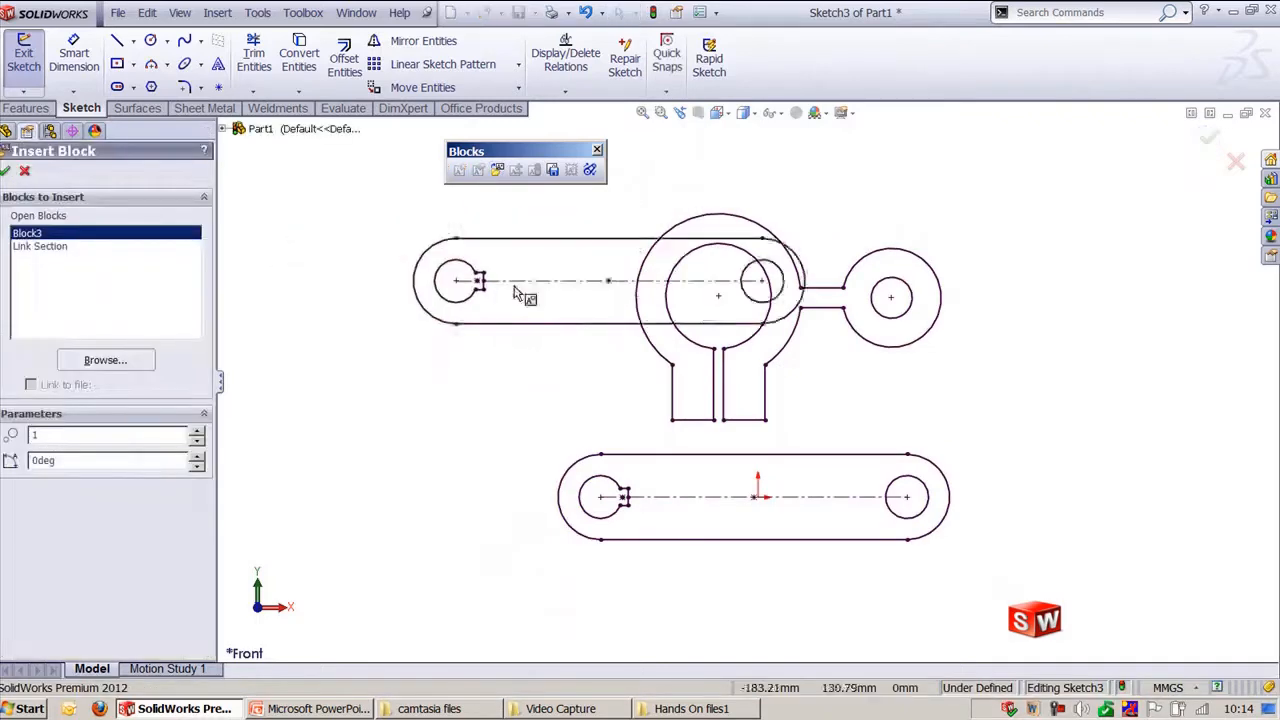
ctrl+middle_drag(996, 388, 764, 466)
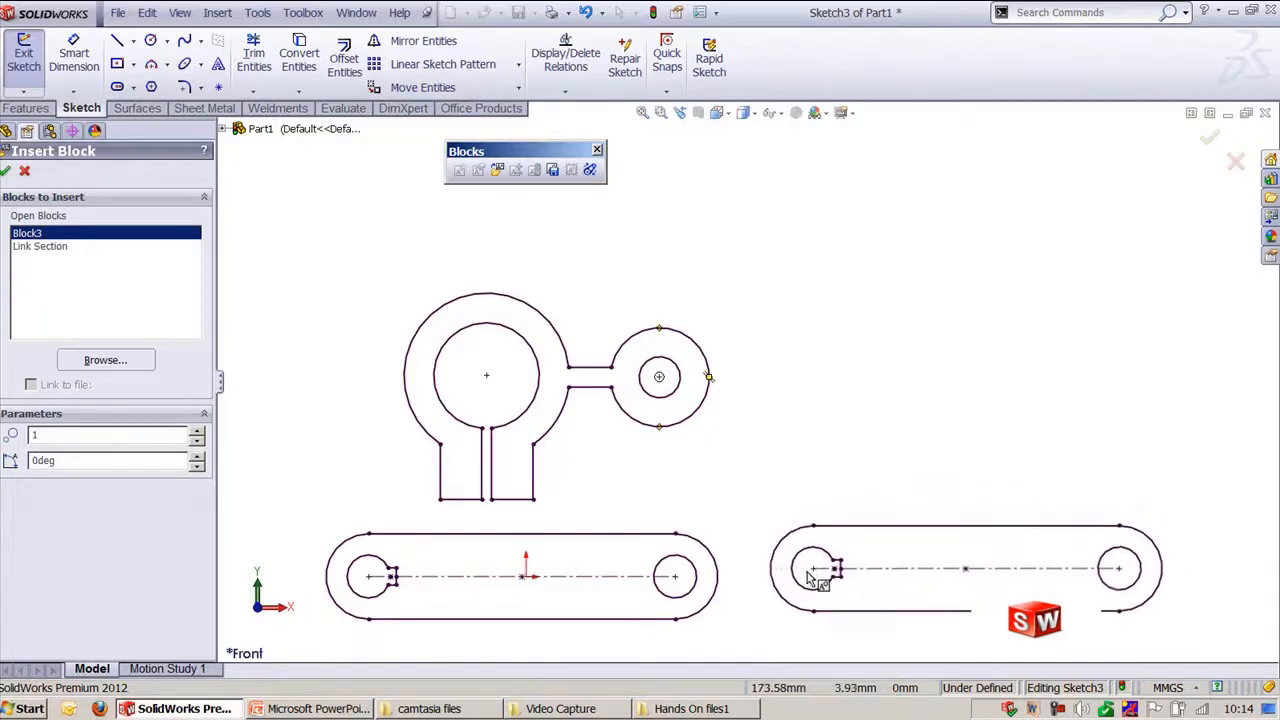
click(675, 578)
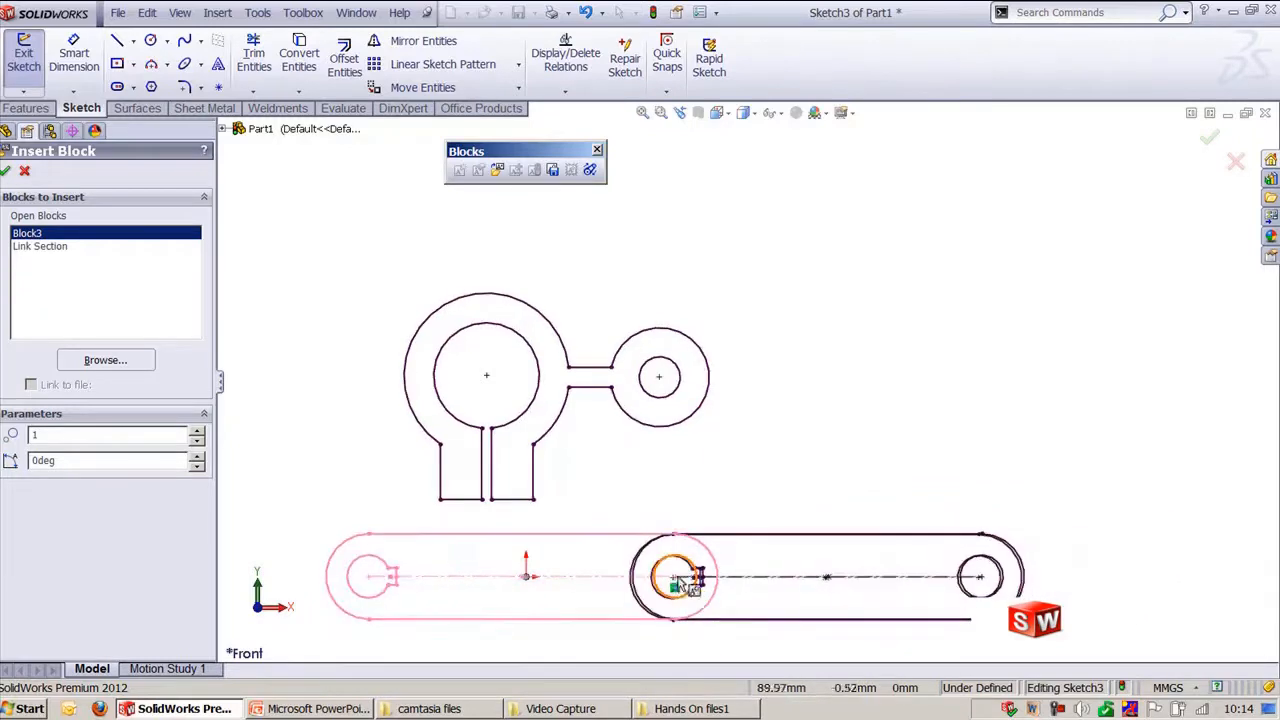
key(Escape)
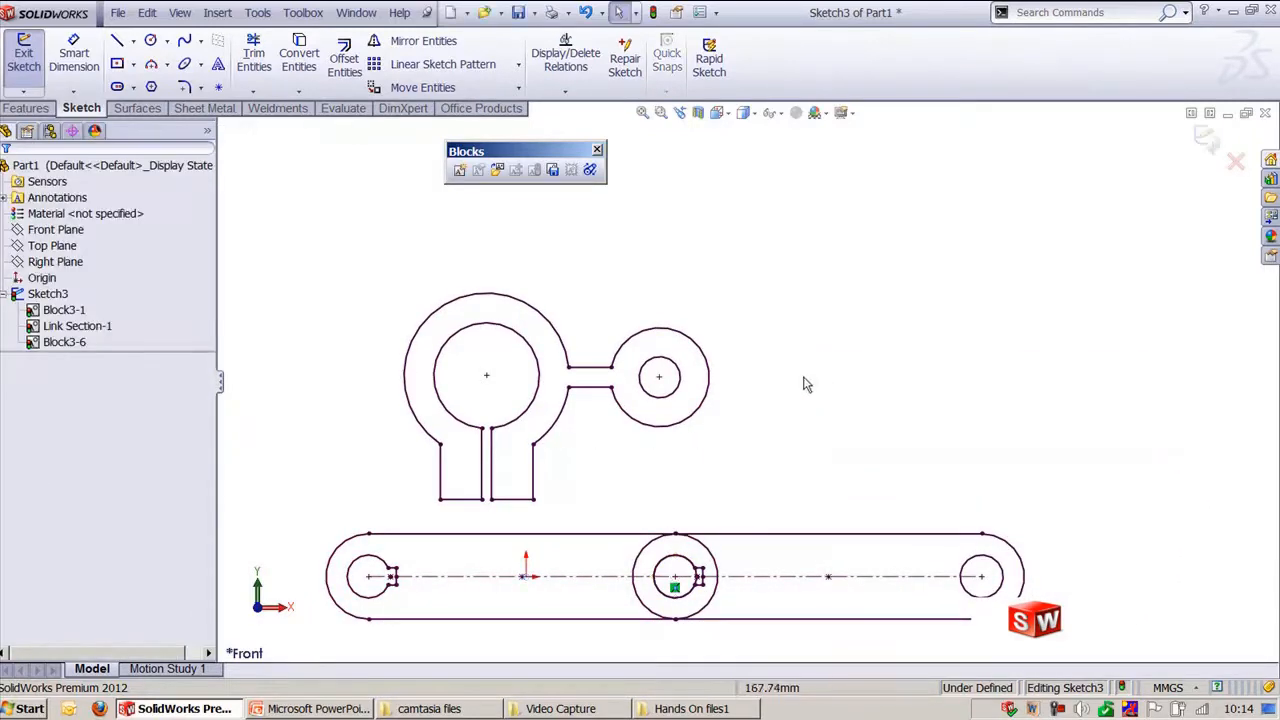
mouse_move(817, 443)
ctrl+middle_down()
mouse_move(862, 397)
mouse_move(889, 386)
mouse_move(900, 397)
ctrl+middle_up()
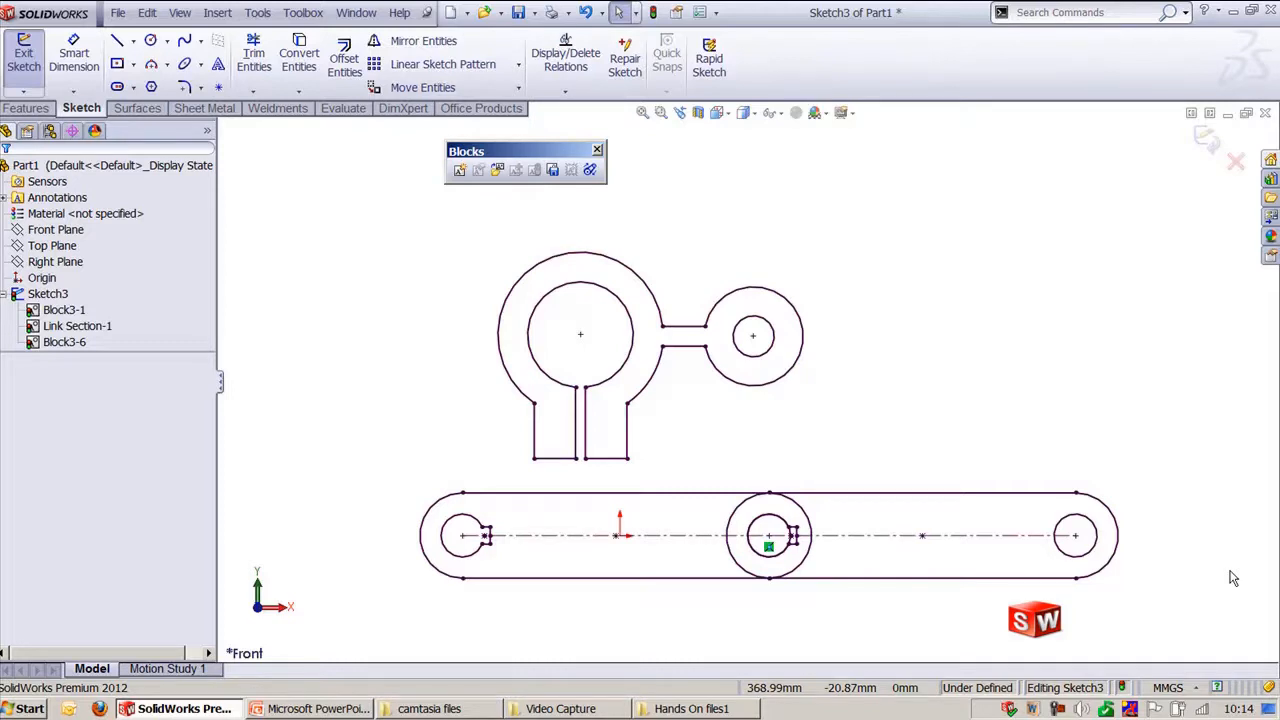
- Undo the insertion of the second Block3 instance
key(ctrl+z)
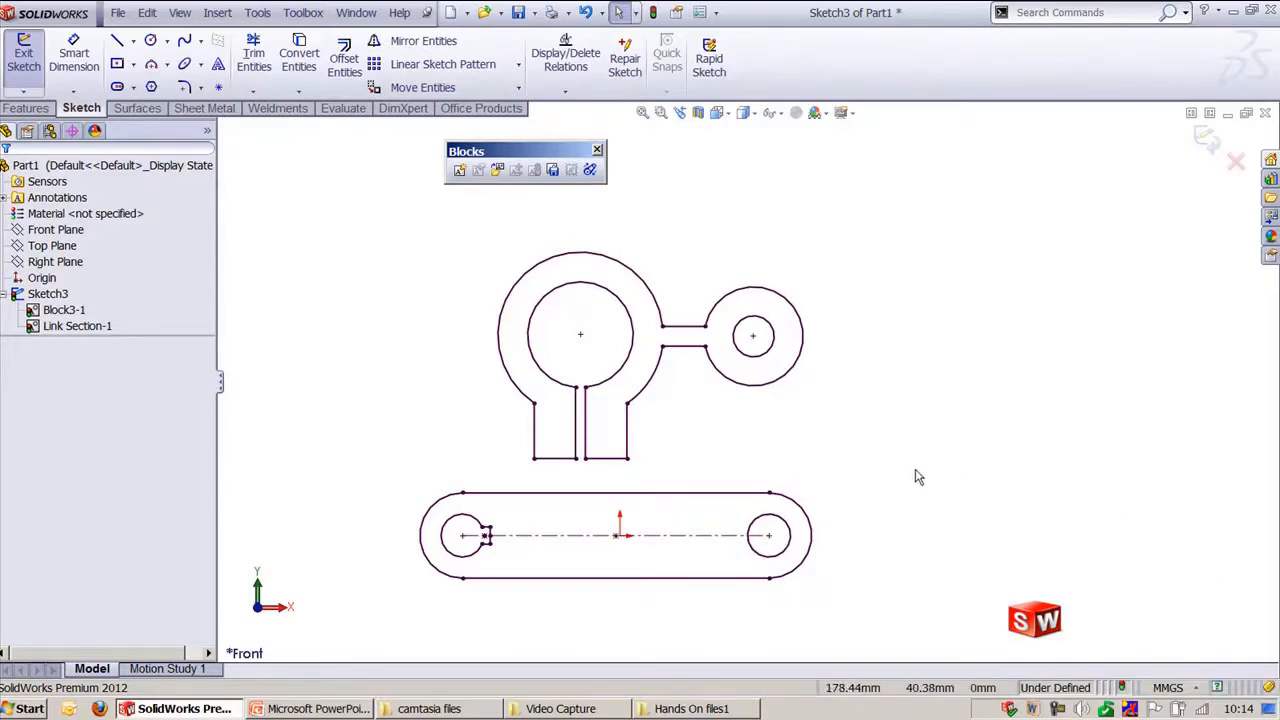
ctrl+middle_drag(920, 470, 1020, 466)
key(shift+z)
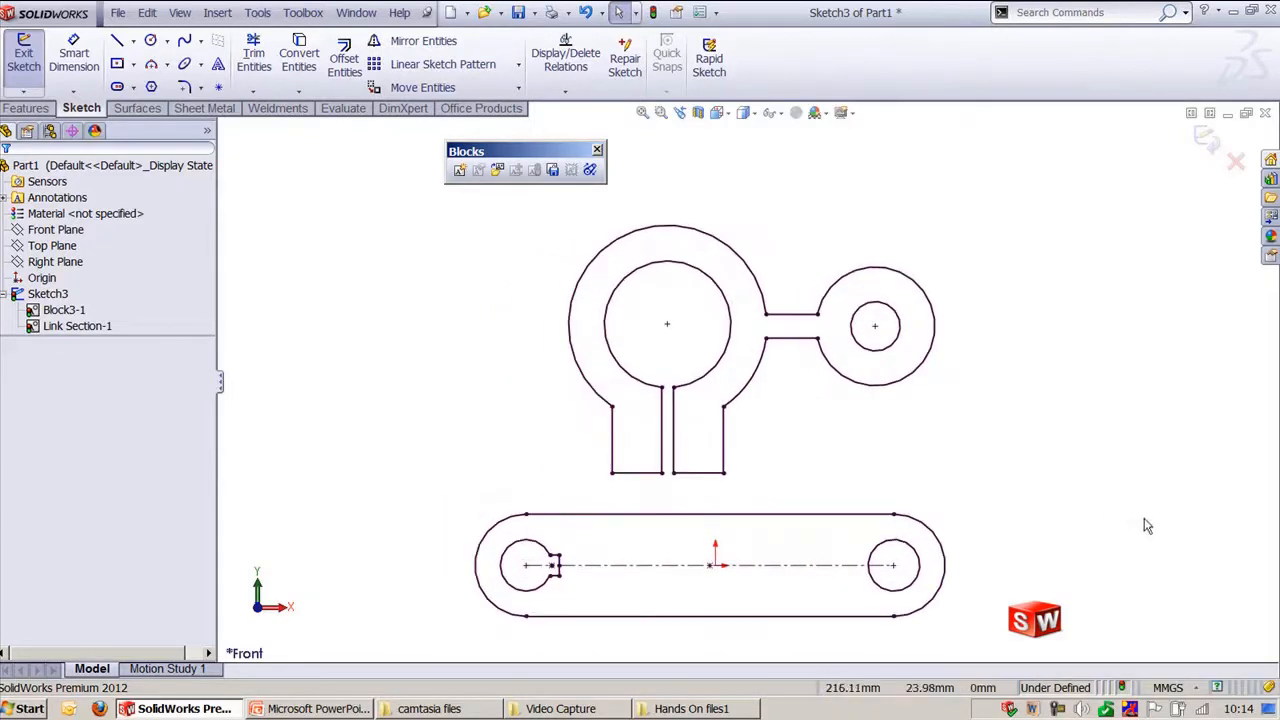
- Explode the remaining slot block into individual sketch entities
right_click(824, 516)
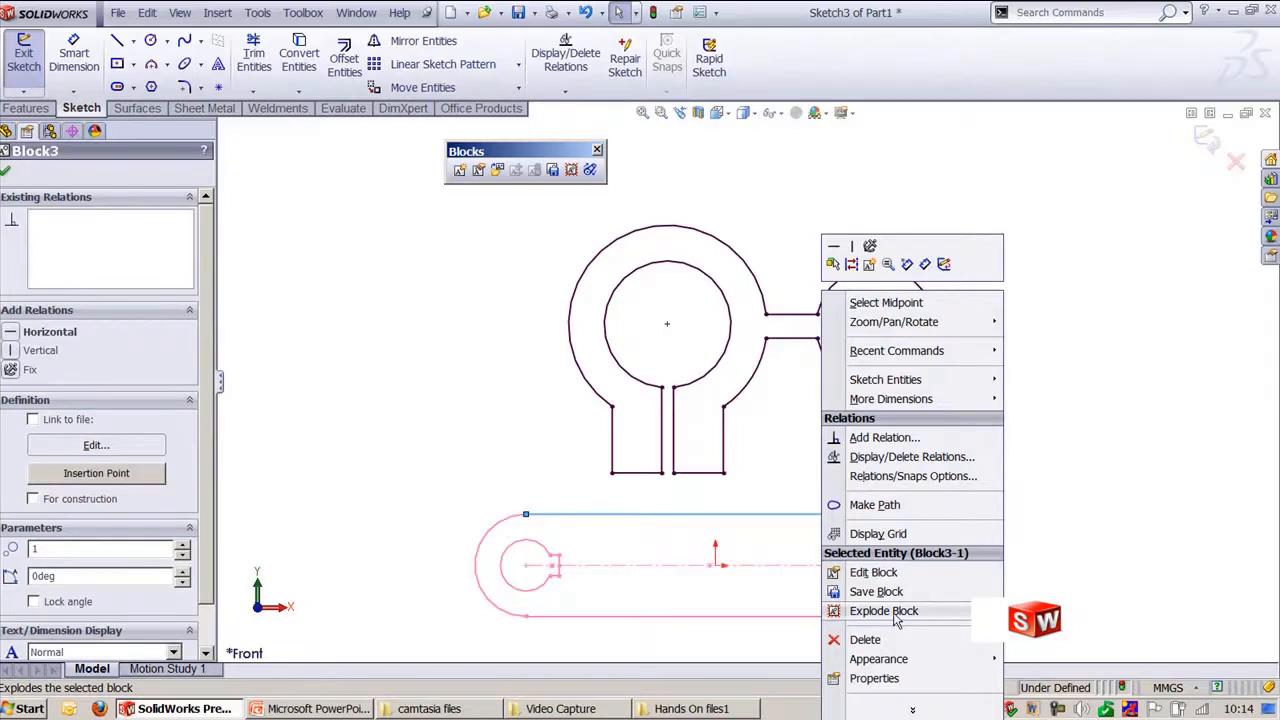
click(895, 615)
key(f)
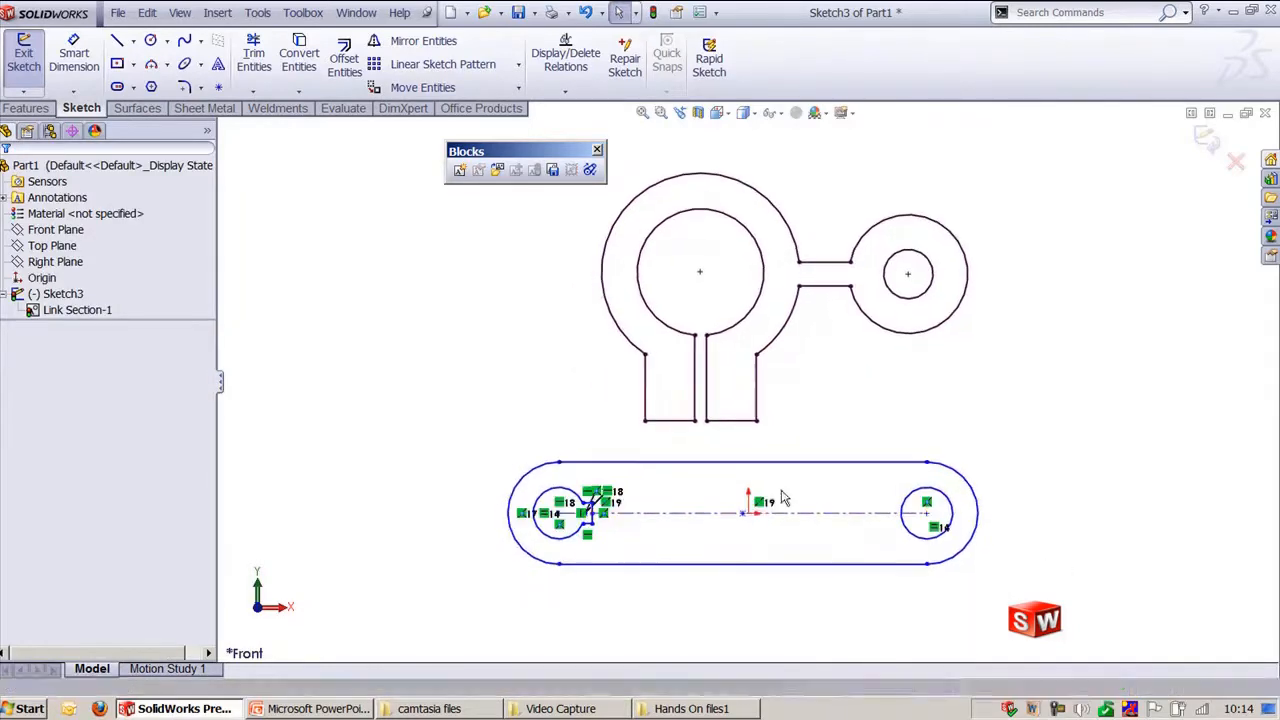
- Switch to PowerPoint to review the Blocks slide, and return to the open sketch in SolidWorks
scroll(760, 515, down, 3)
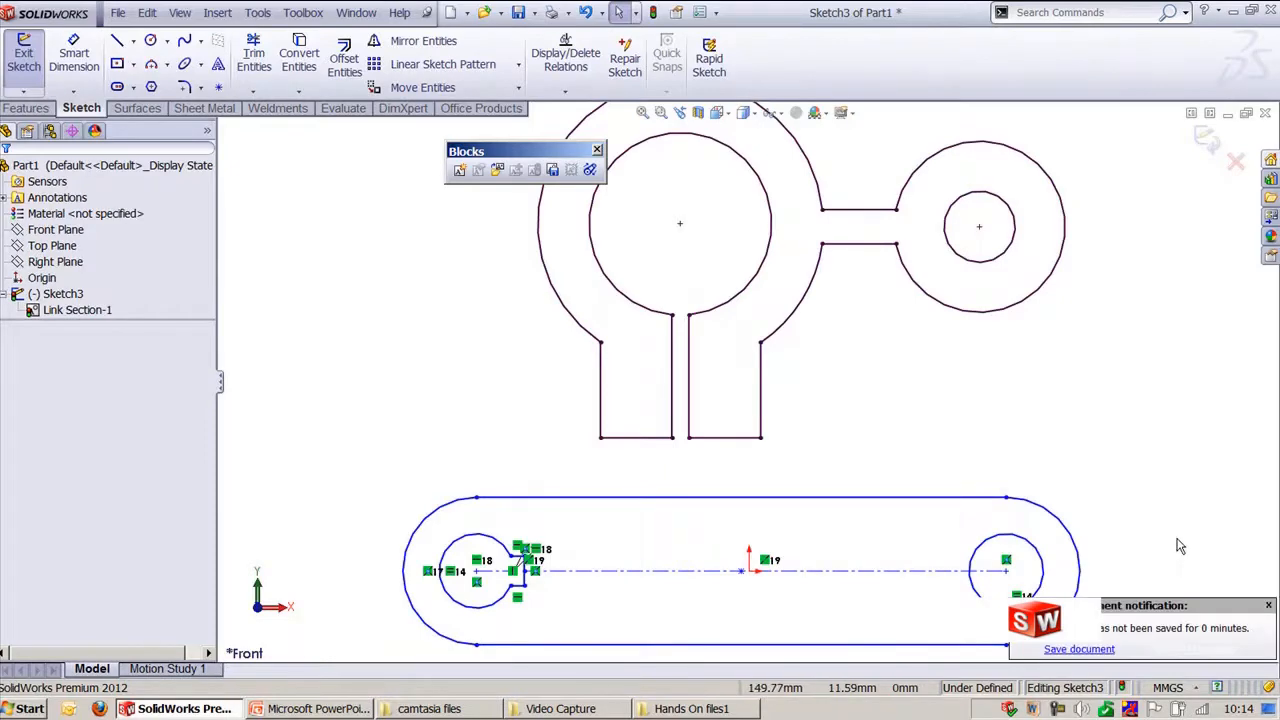
key(z)
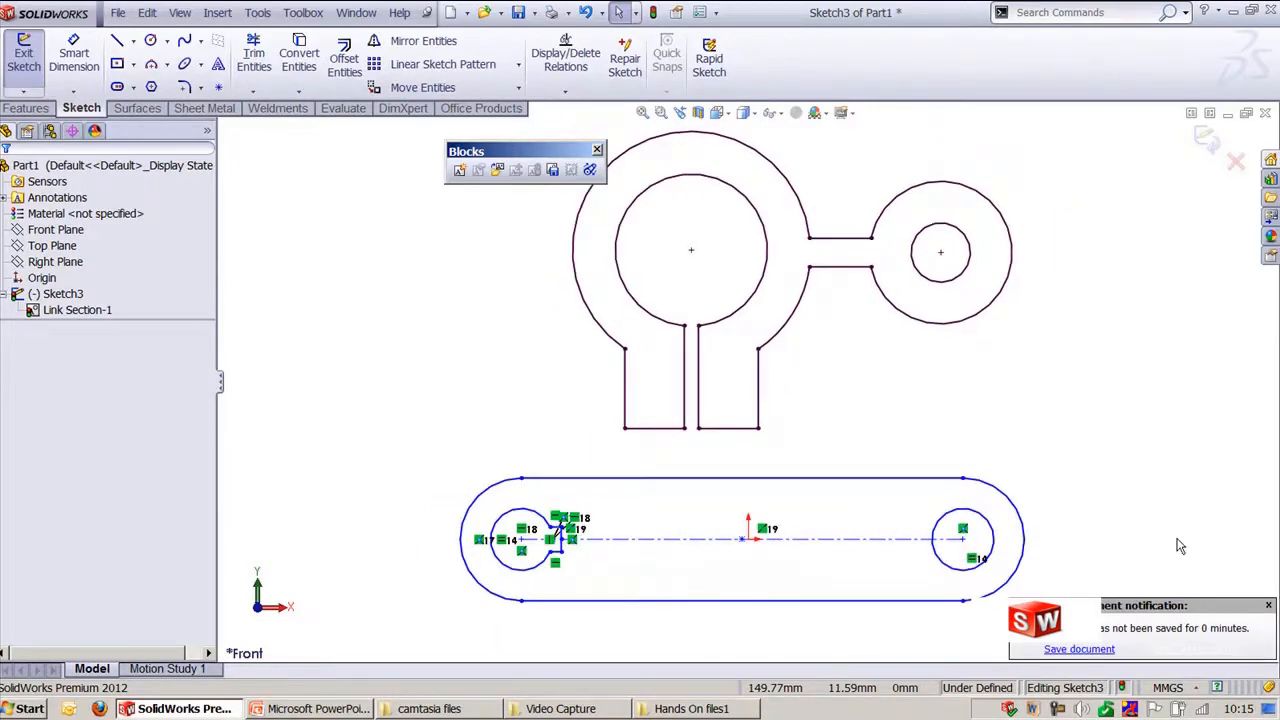
click(368, 709)
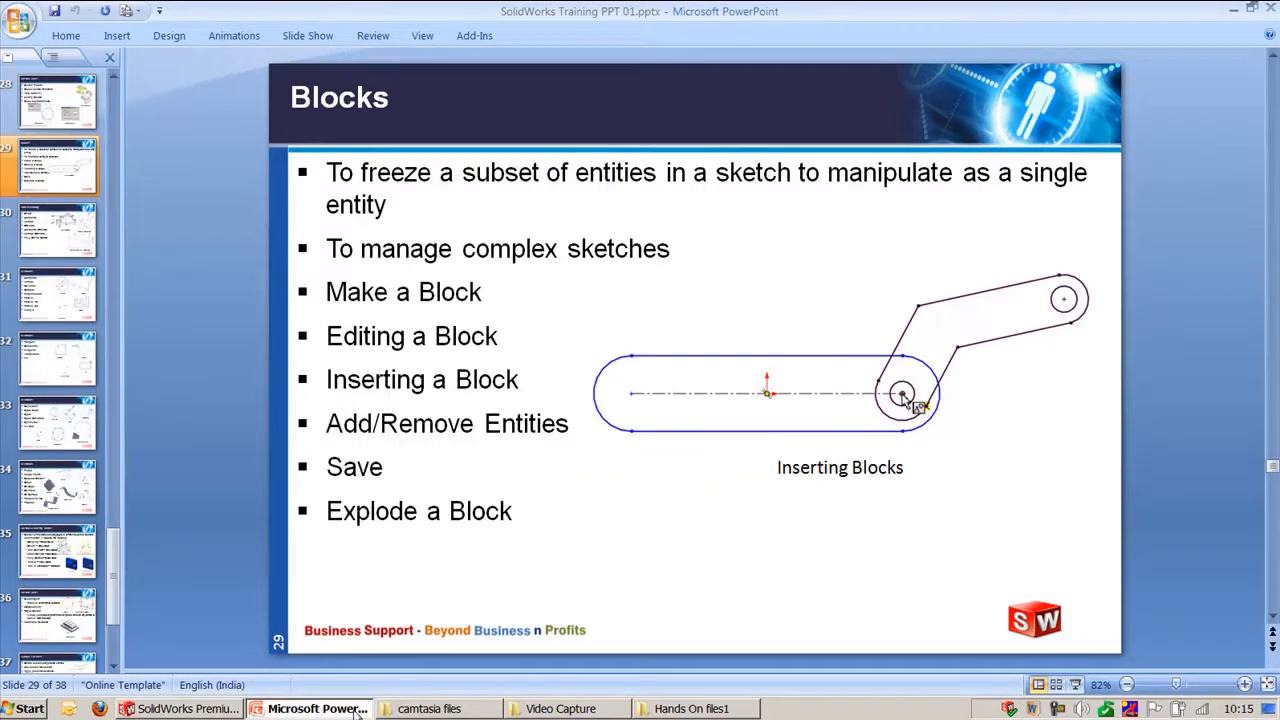
click(355, 710)
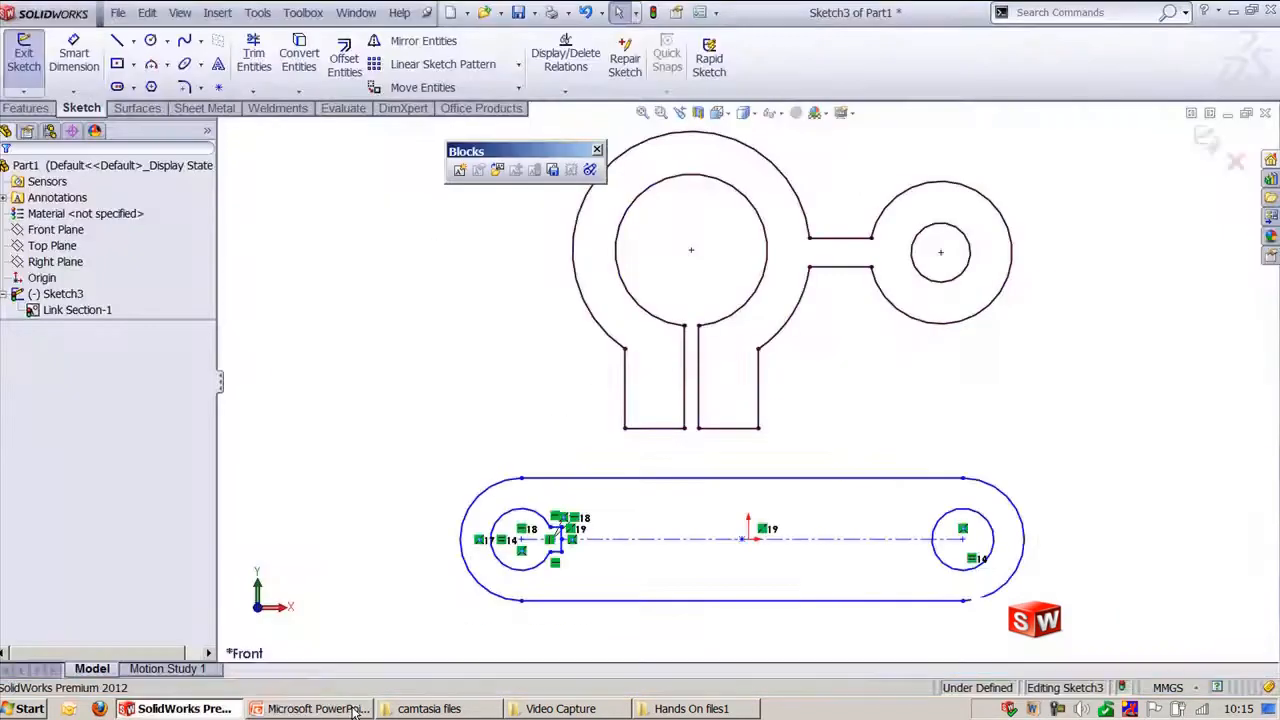
- Open the Save As dialog for saving the sketch as a SolidWorks block file, and cancel it without saving
click(553, 173)
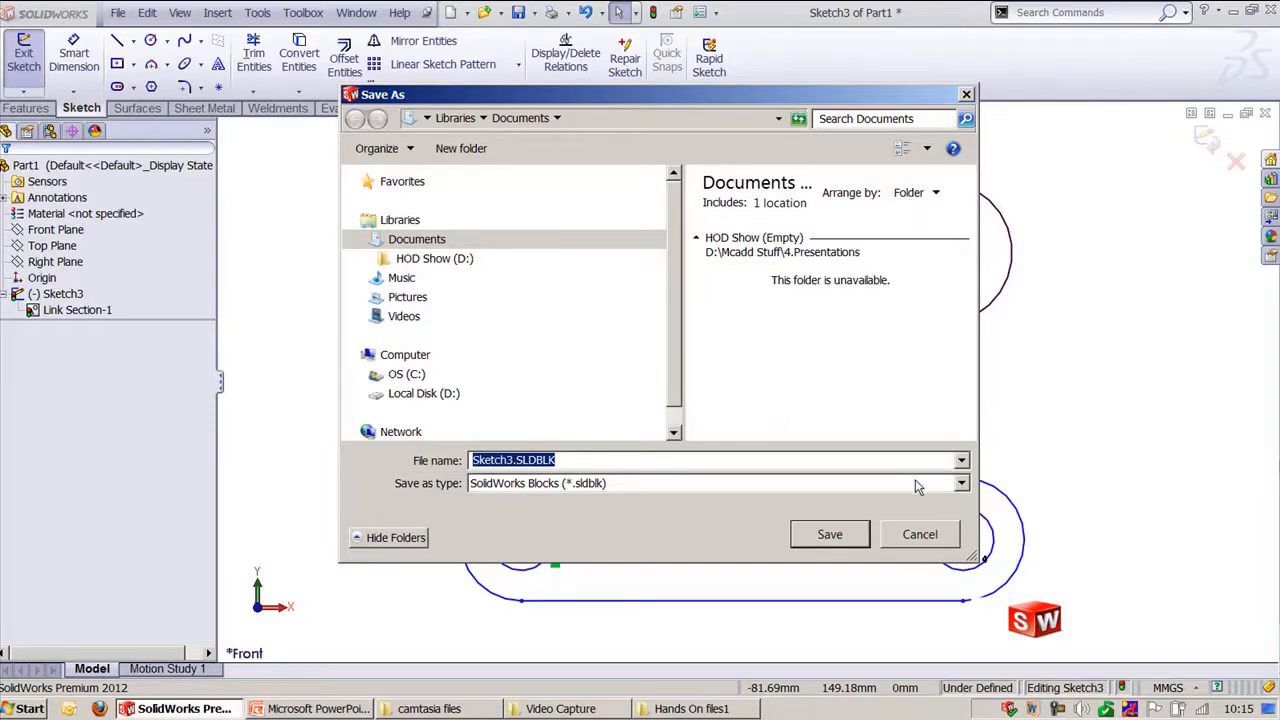
click(922, 536)
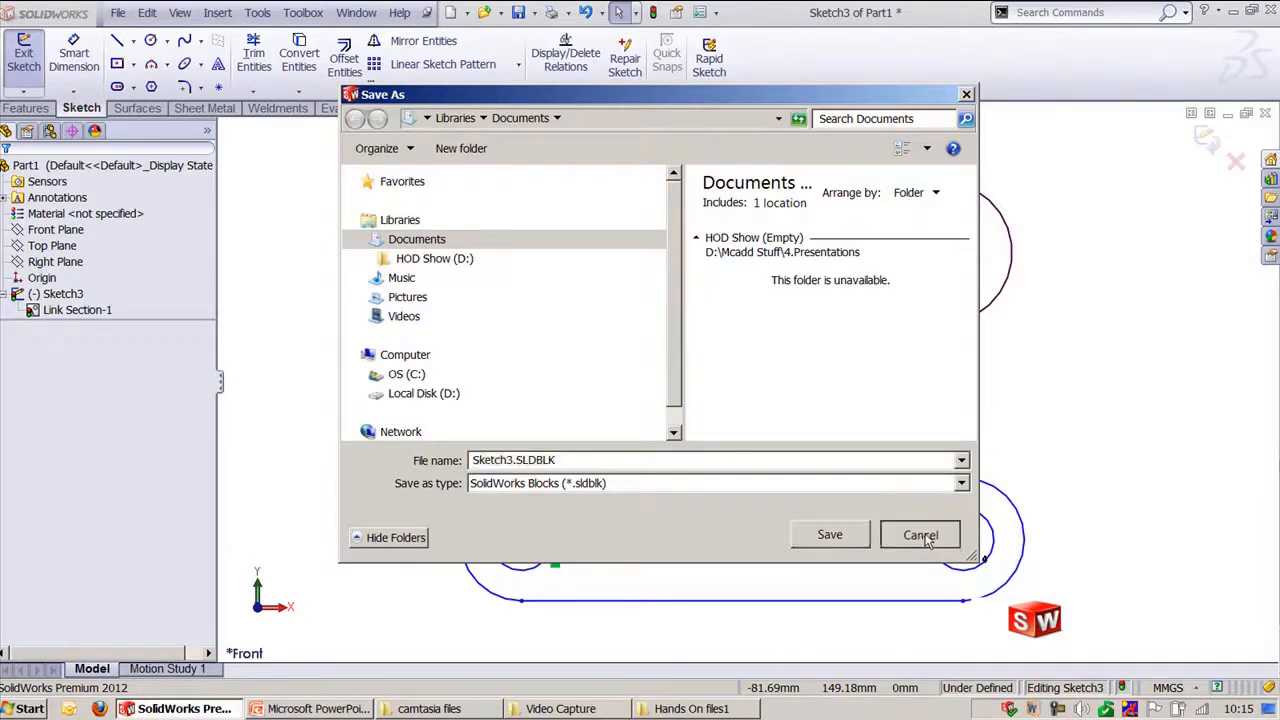
scroll(978, 400, up, 1)
scroll(981, 396, down, 1)
ctrl+middle_drag(983, 390, 989, 415)
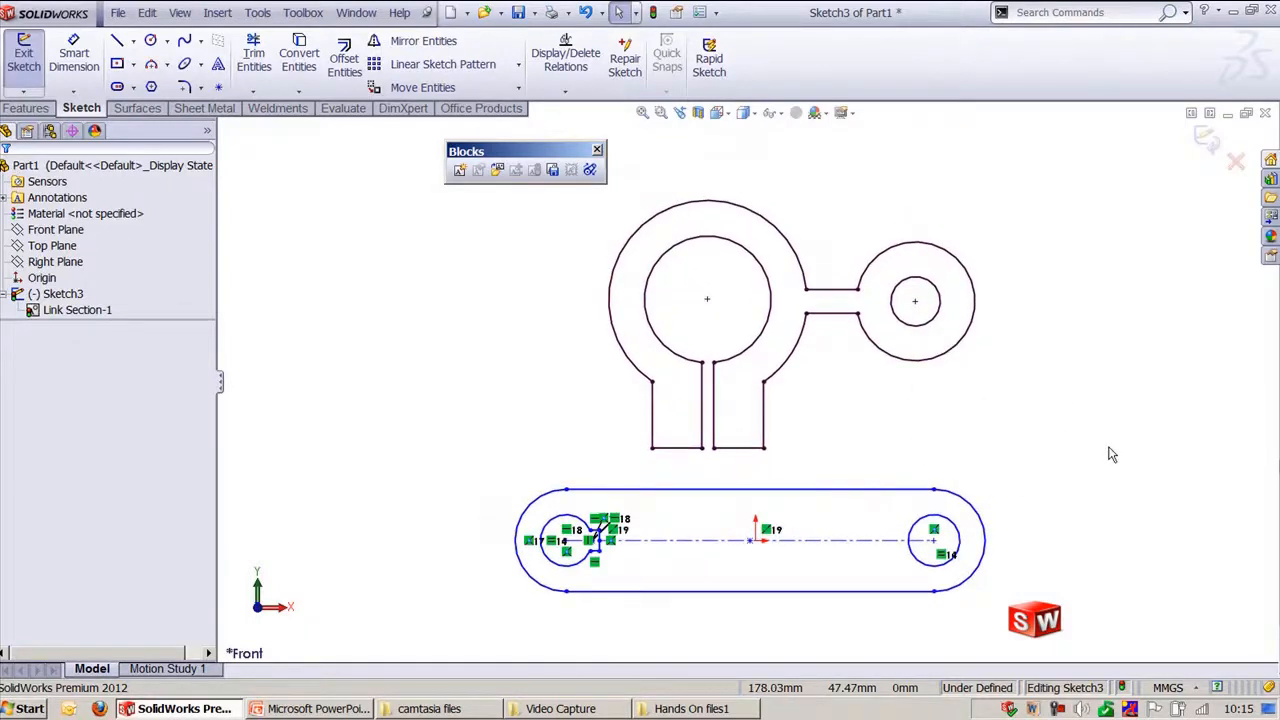